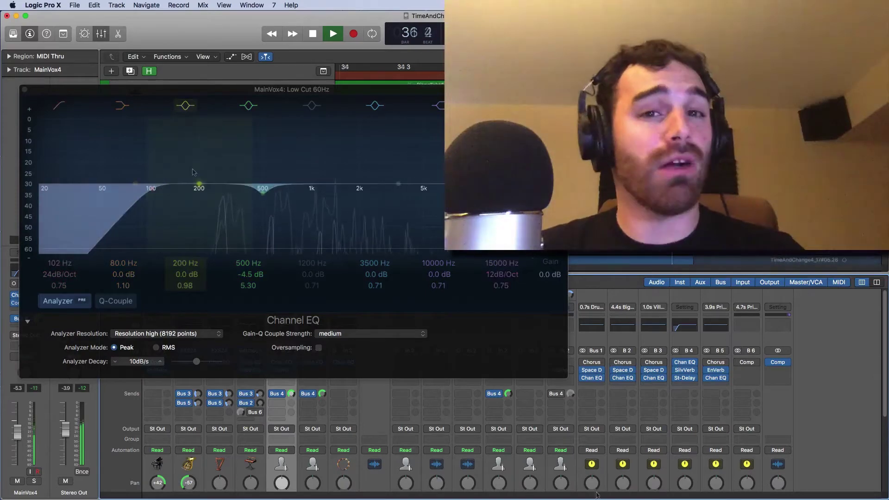
# - Jump playback back a few bars and move the Musical Typing keyboard lower over the tracks
pyautogui.press(',')
pyautogui.press(',')
pyautogui.press(',')
pyautogui.press(',')
pyautogui.press(',')
pyautogui.press(',')
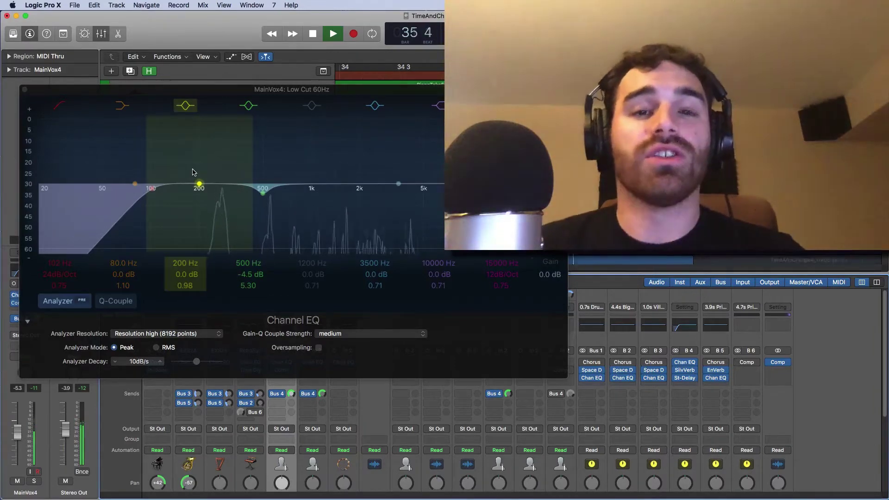
pyautogui.press(',')
pyautogui.press(',')
pyautogui.press(',')
pyautogui.press(',')
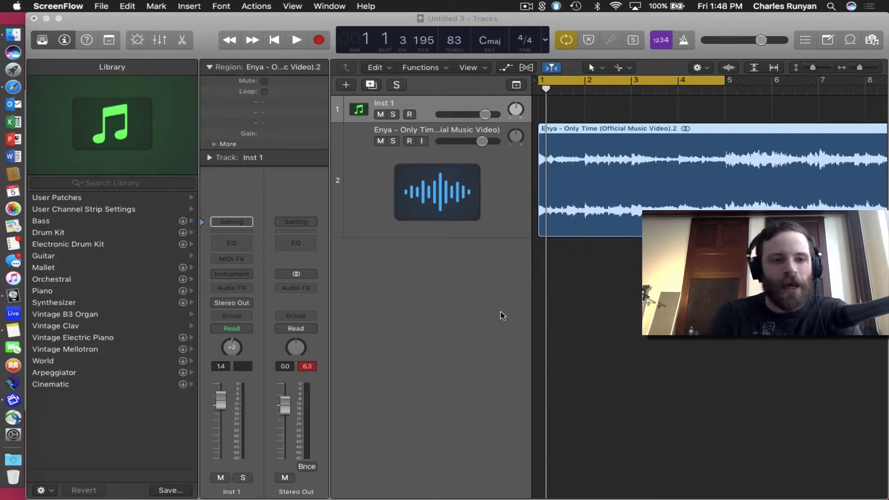
pyautogui.click(59, 42)
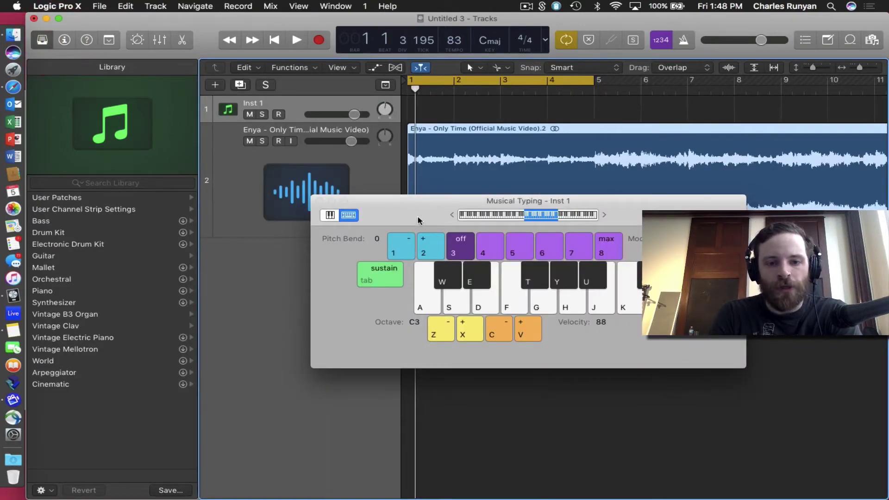
pyautogui.moveTo(417, 219); pyautogui.dragTo(350, 275)
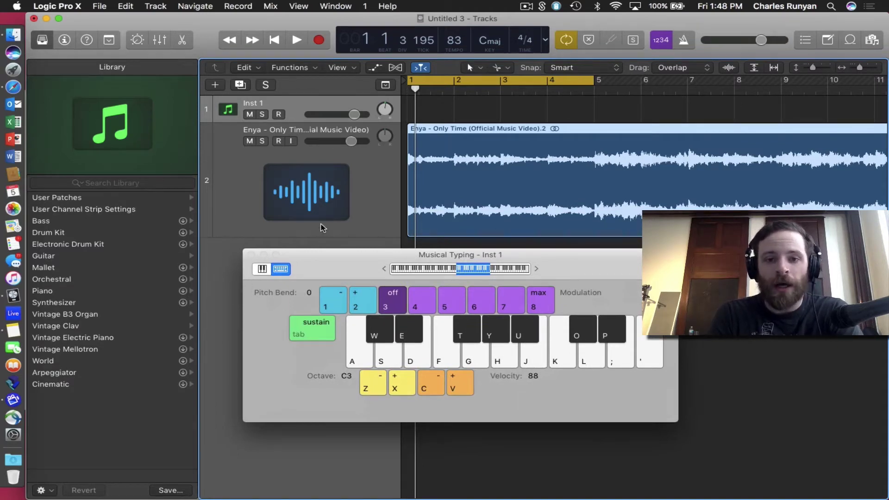
# - Select the Enya audio region, glance at the Downloads stack, and drag Musical Typing further down
pyautogui.click(480, 130)
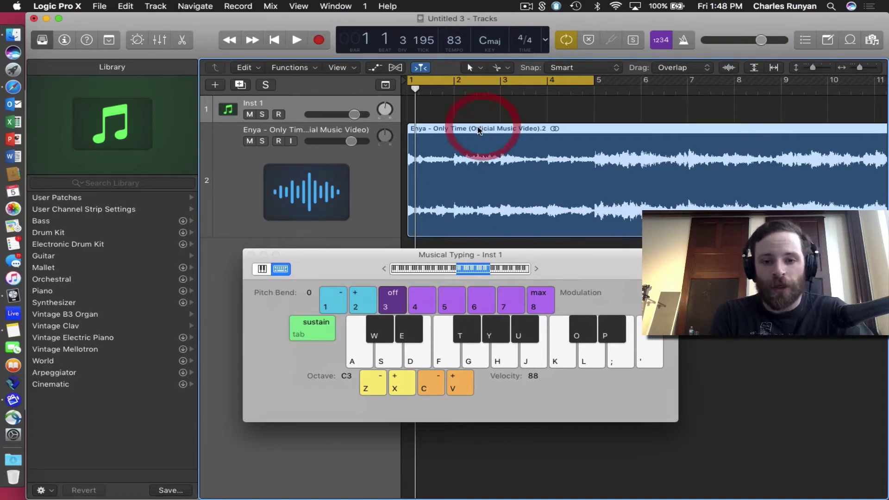
pyautogui.click(13, 460)
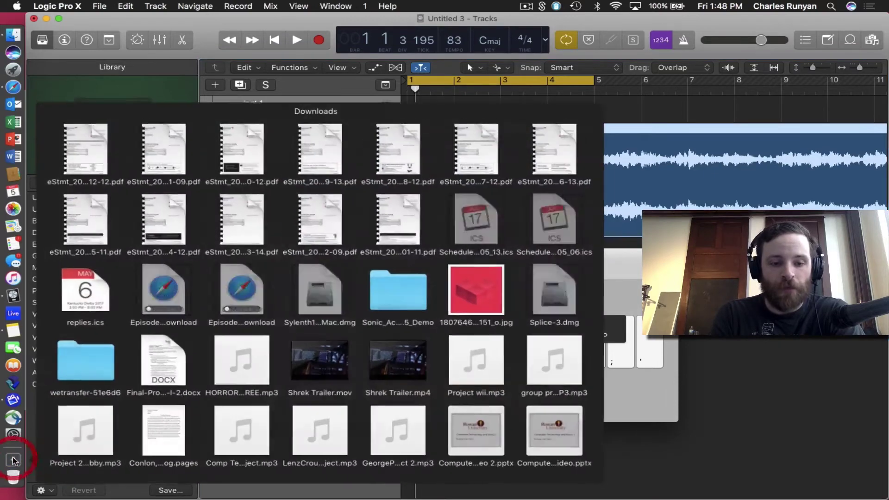
pyautogui.click(14, 460)
pyautogui.moveTo(308, 273); pyautogui.dragTo(294, 295)
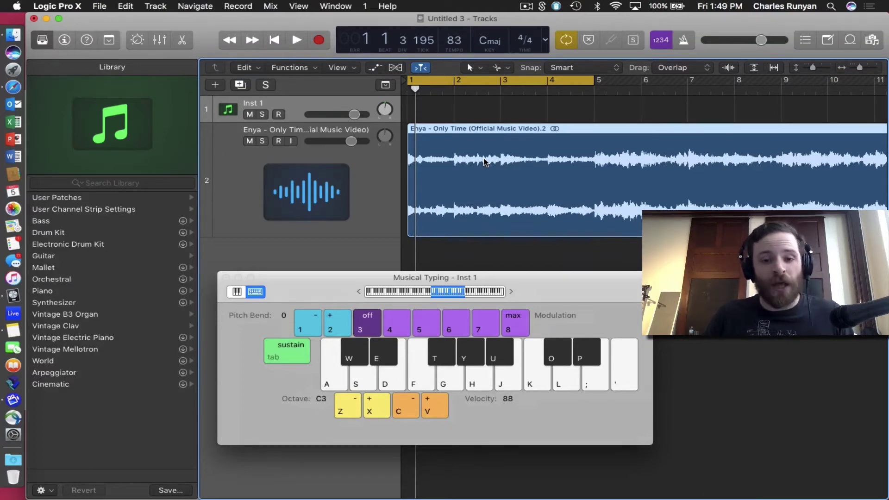
# - Close Musical Typing with Cmd-K so the Enya waveform fills the audio editor below
pyautogui.scroll(5, 469, 69)
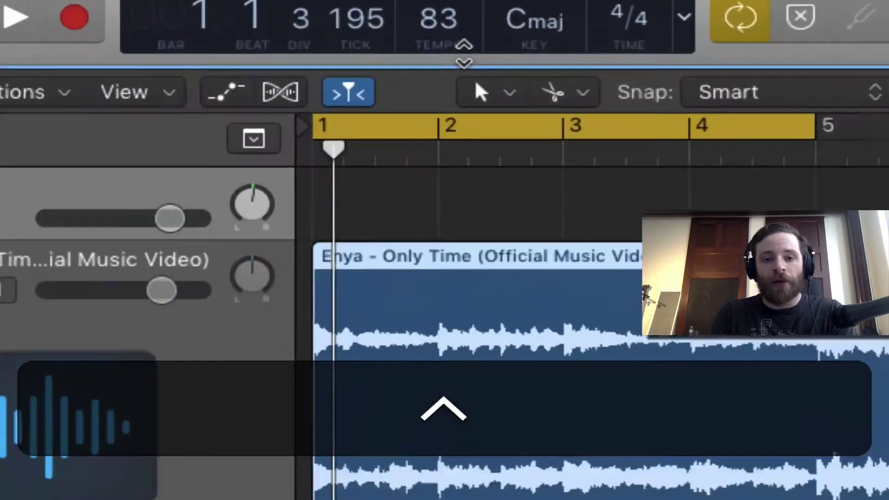
pyautogui.scroll(5, 471, 123)
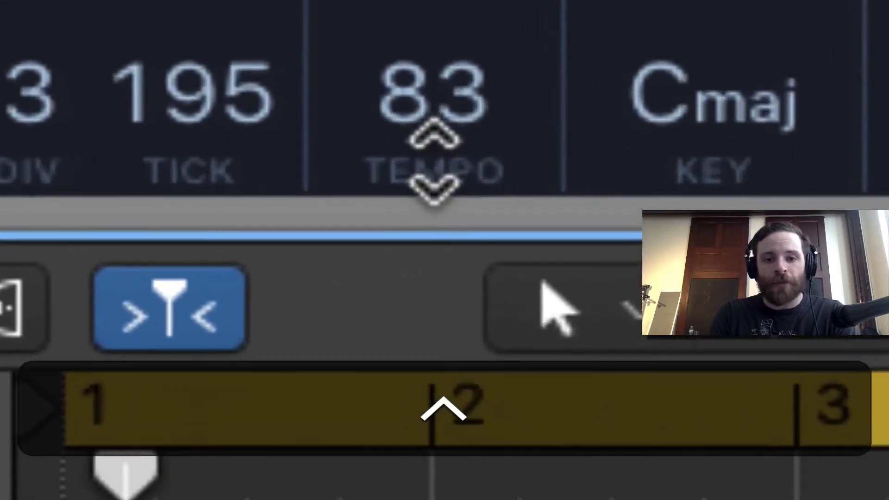
pyautogui.scroll(-15, 433, 149)
pyautogui.scroll(5, 392, 176)
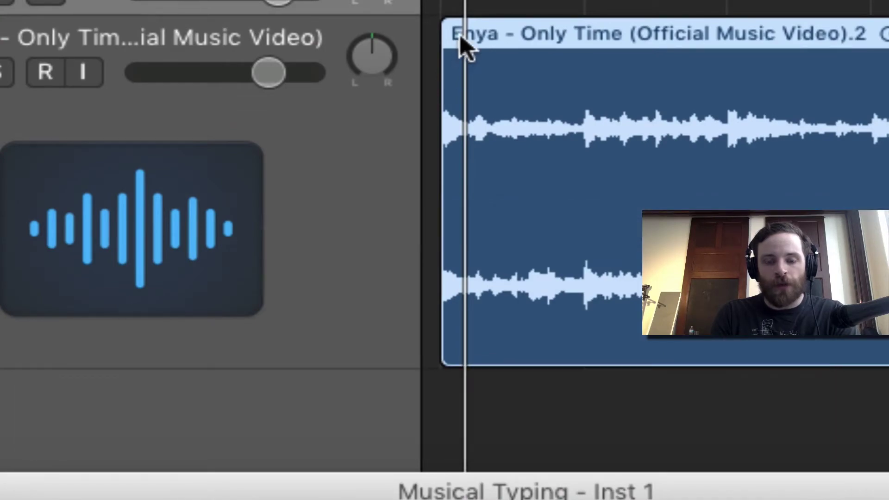
pyautogui.scroll(-5, 512, 304)
pyautogui.scroll(-5, 483, 62)
pyautogui.scroll(10, 468, 62)
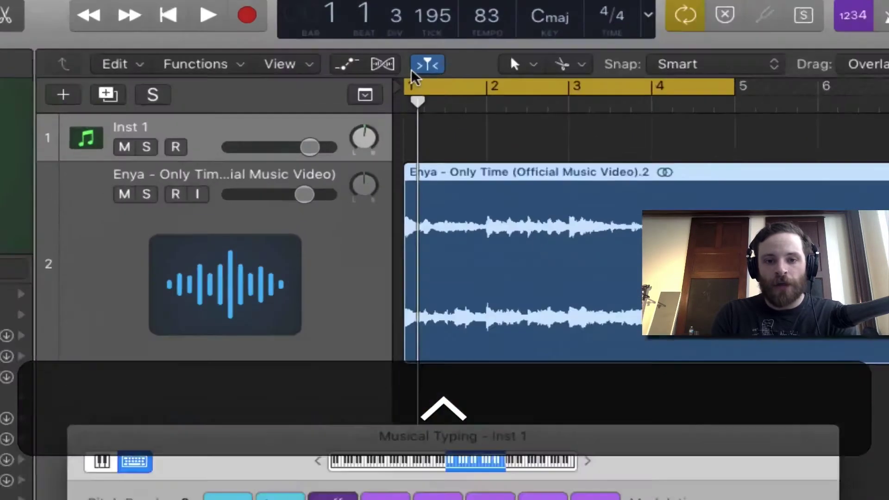
pyautogui.scroll(-10, 430, 159)
pyautogui.press('ctrl+super+k')
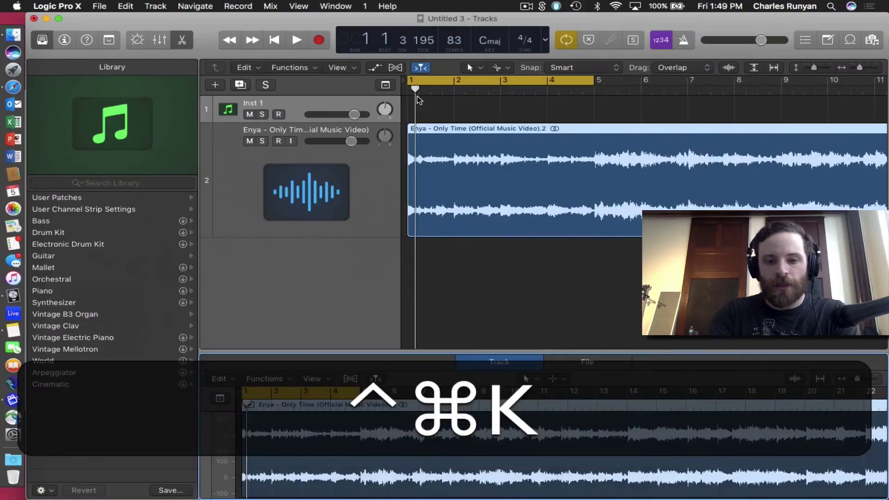
pyautogui.press('ctrl')
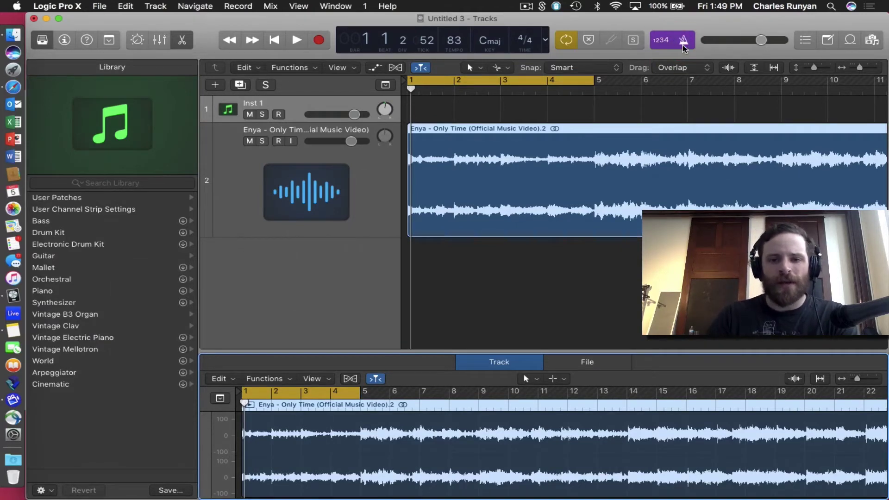
# - Turn off cycle, play the Enya sample, stop, and park the playhead at bar 5
pyautogui.press('c')
pyautogui.press('space')
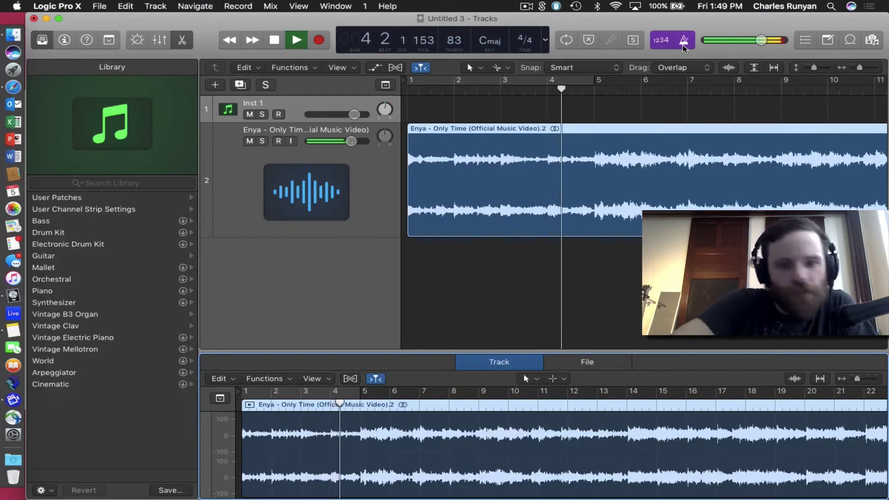
pyautogui.press('space')
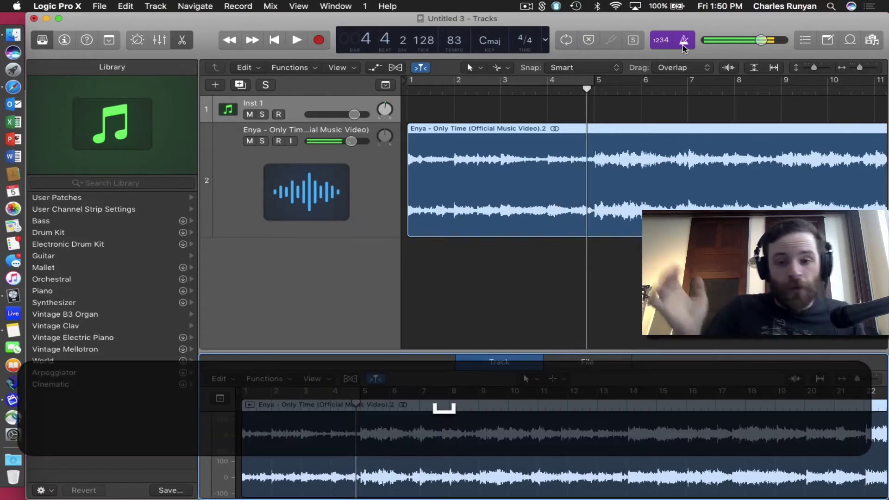
pyautogui.click(595, 91)
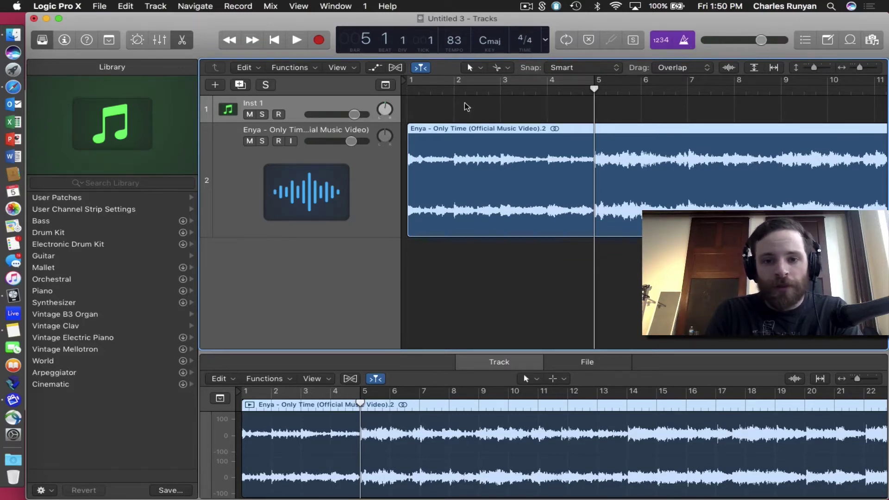
# - Split the Enya region at bar 5 with Scissors, delete the remainder, and loop-play bars 1–5
pyautogui.click(500, 67)
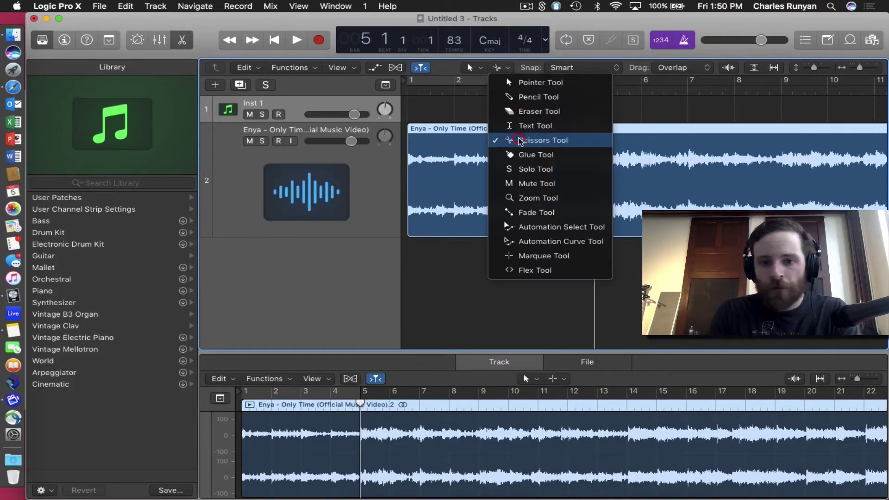
pyautogui.click(523, 139)
pyautogui.keyDown('super'); pyautogui.click(595, 180); pyautogui.keyUp('super')
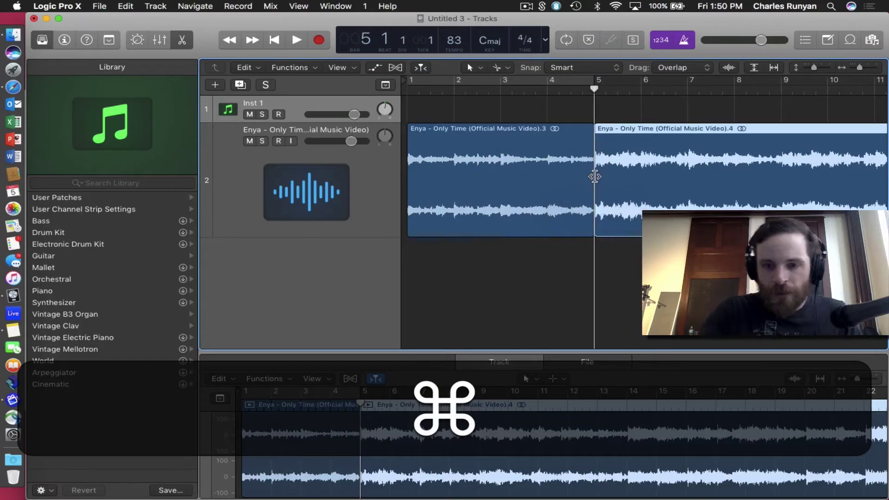
pyautogui.press('BackSpace')
pyautogui.press('c')
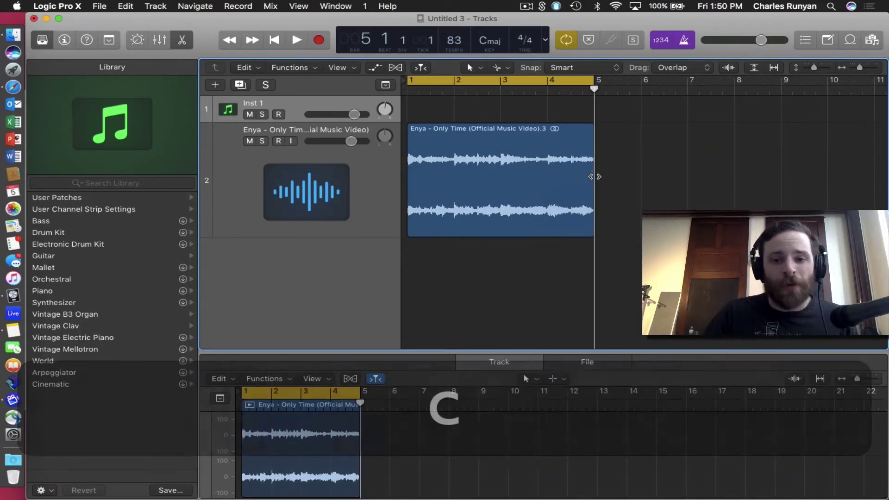
pyautogui.press('space')
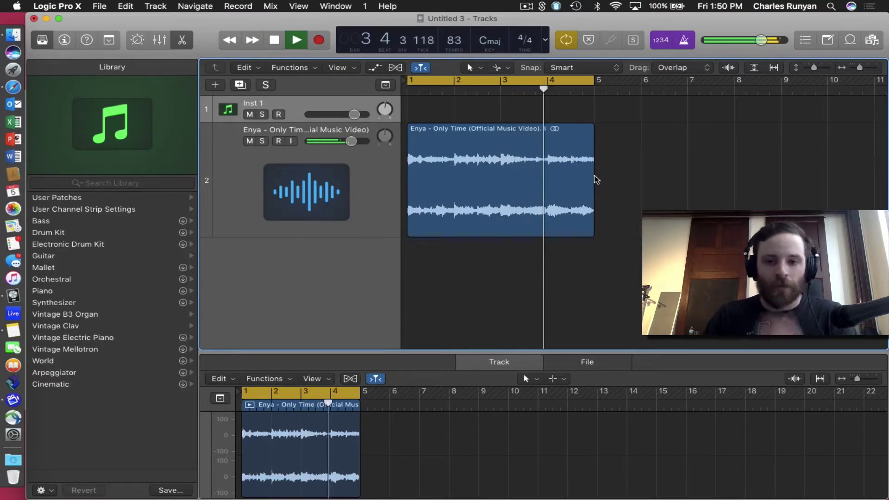
pyautogui.press('space')
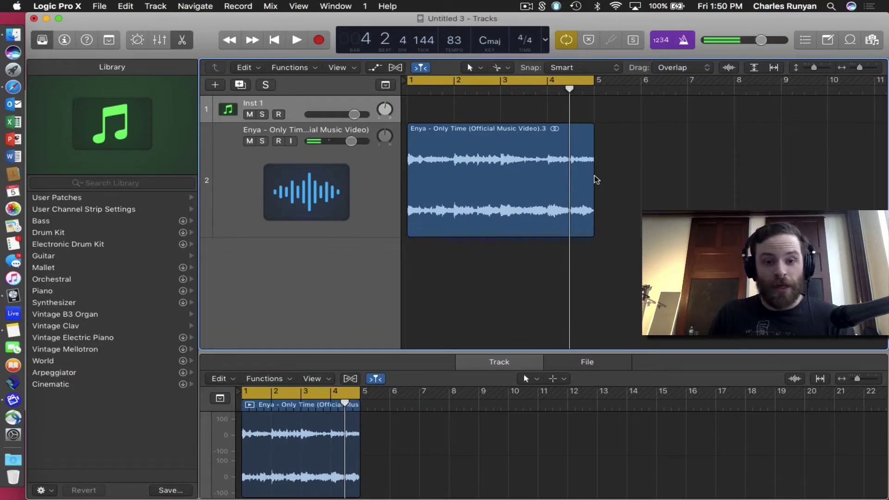
# - Add a Hip Hop Drummer track with the Trap Door kit
pyautogui.click(223, 84)
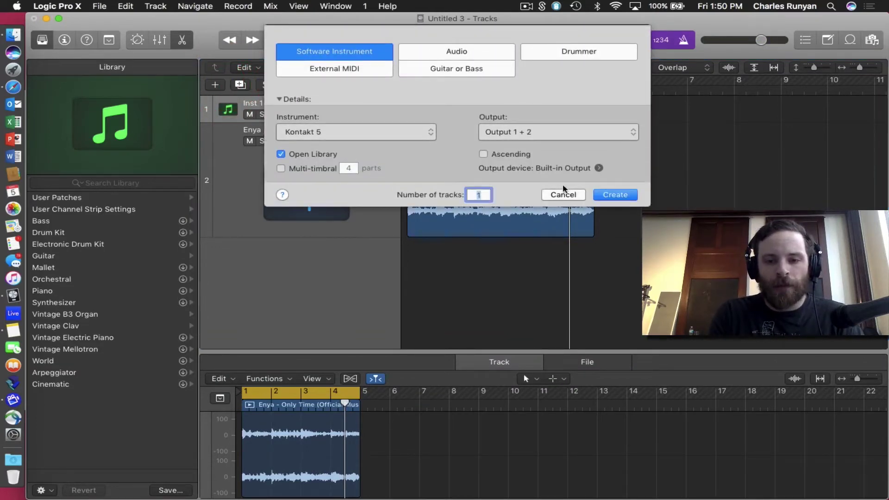
pyautogui.click(564, 191)
pyautogui.click(212, 88)
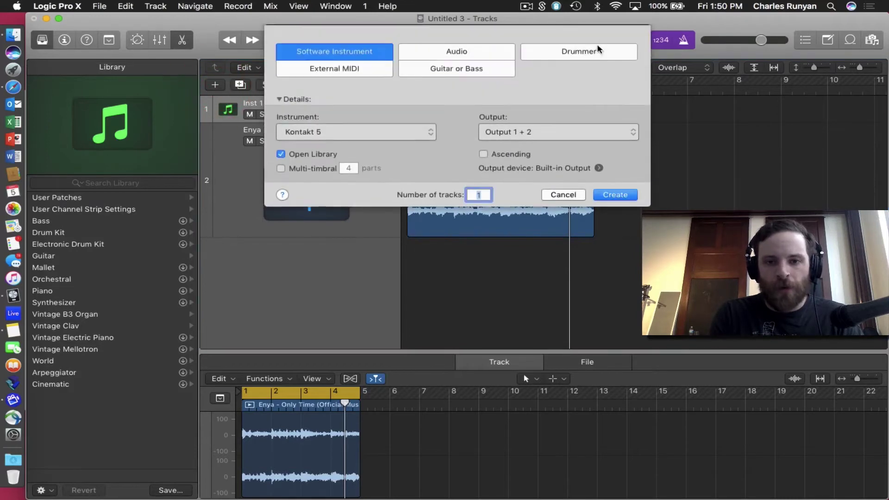
pyautogui.click(580, 50)
pyautogui.click(627, 180)
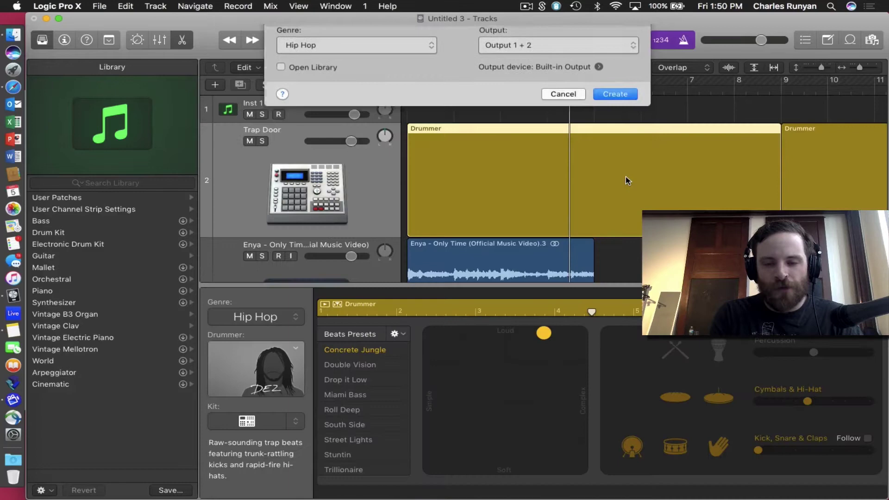
# - Play the beat and raise the Trap Door drums' fader to +4.2 dB
pyautogui.press('space')
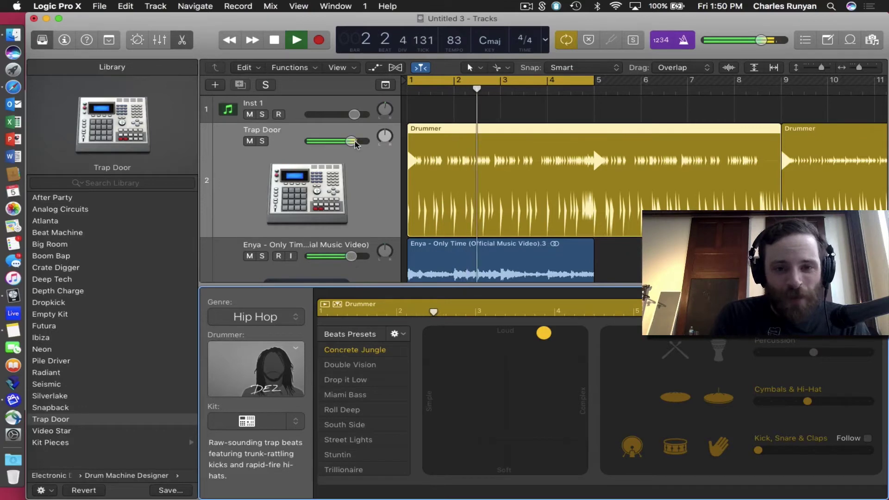
pyautogui.press('XF86AudioLowerVolume')
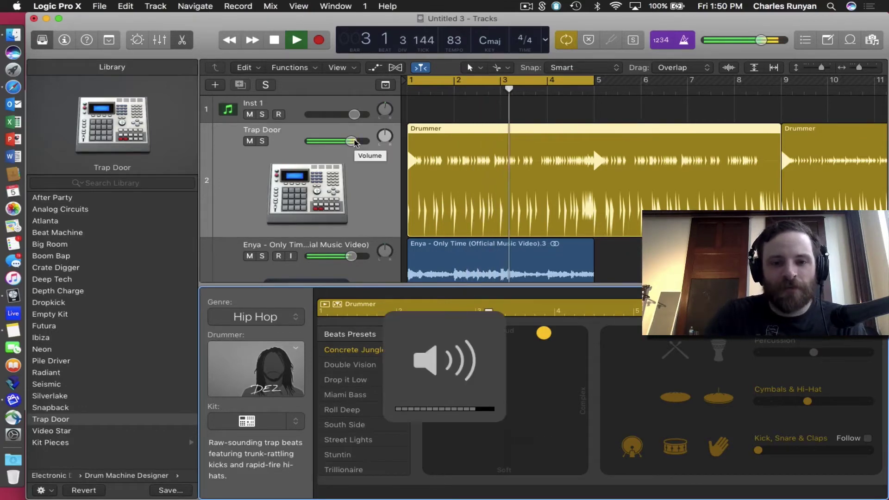
pyautogui.moveTo(356, 143); pyautogui.dragTo(358, 143)
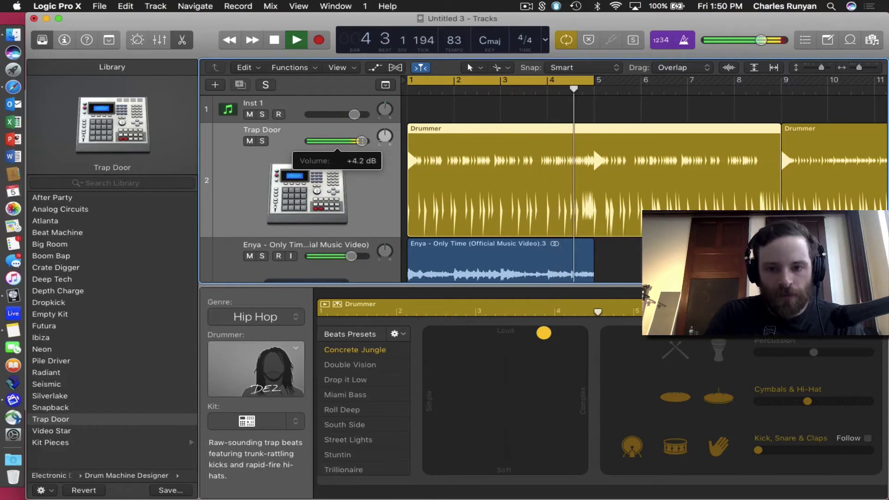
pyautogui.moveTo(361, 141); pyautogui.dragTo(377, 145)
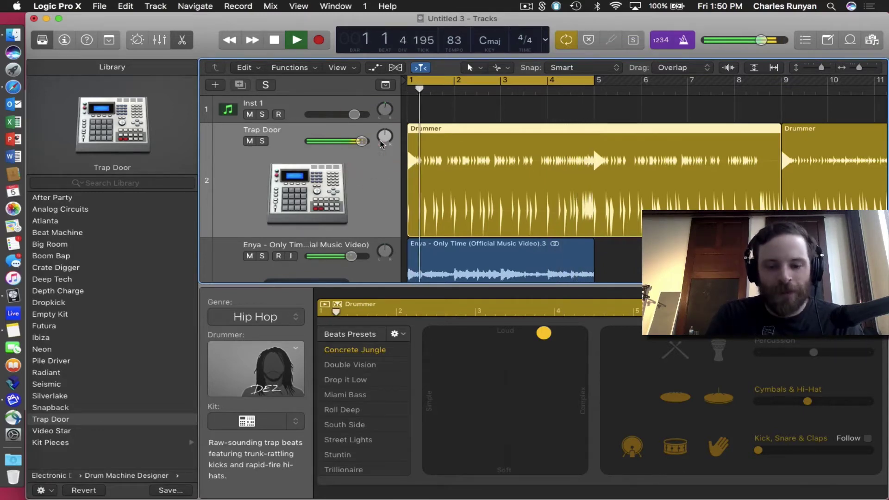
pyautogui.click(370, 247)
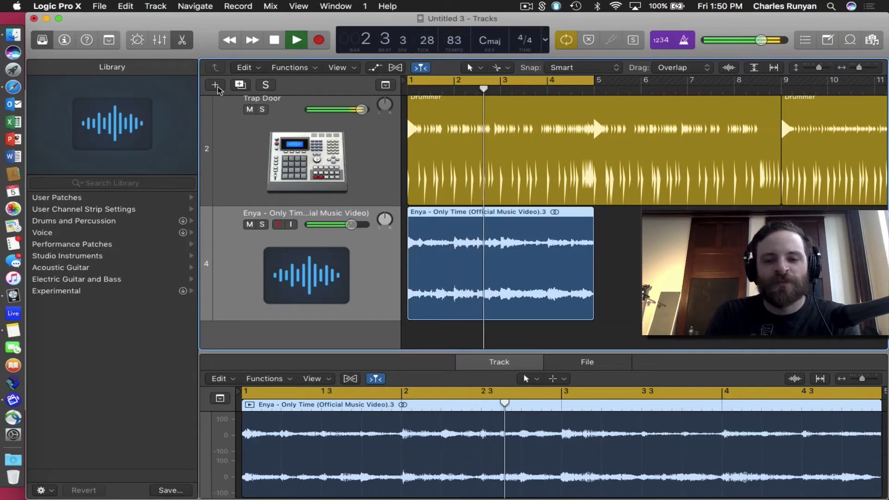
# - Split the Drummer region at bar 5, delete the bar 5–9 piece, and undo the accidental track deletion
pyautogui.press('super')
pyautogui.keyDown('super'); pyautogui.click(604, 179); pyautogui.keyUp('super')
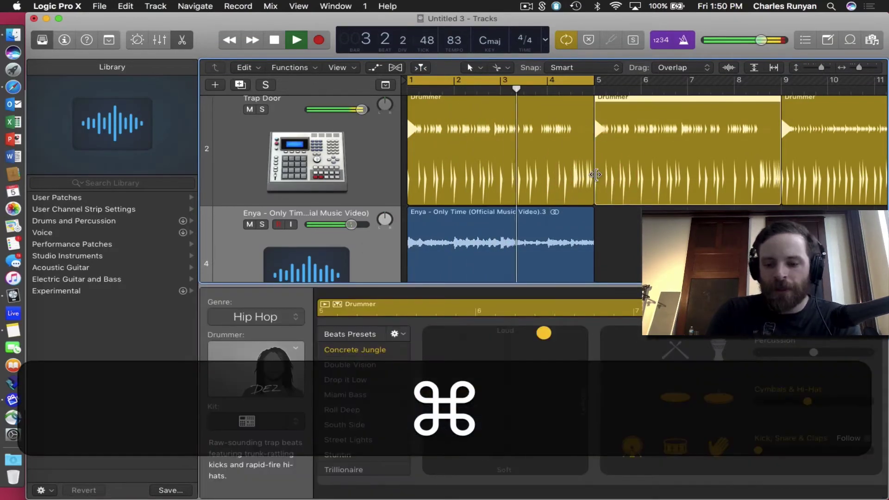
pyautogui.press('super+BackSpace')
pyautogui.click(805, 161)
pyautogui.press('super+BackSpace')
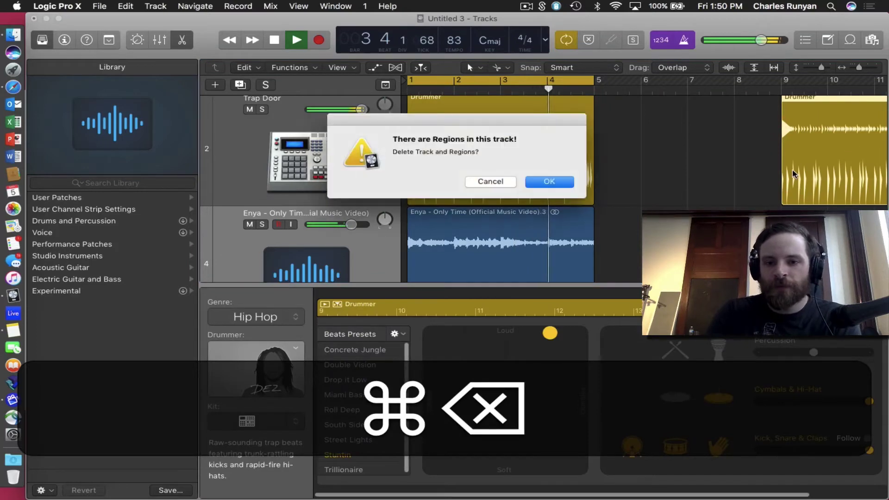
pyautogui.press('super+Return')
pyautogui.press('space')
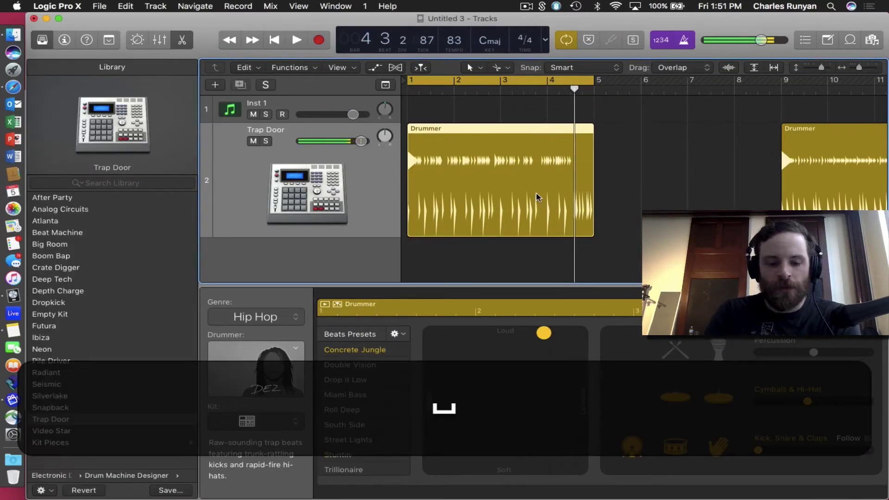
pyautogui.press('super+z')
pyautogui.press('space')
pyautogui.scroll(-1, 522, 195)
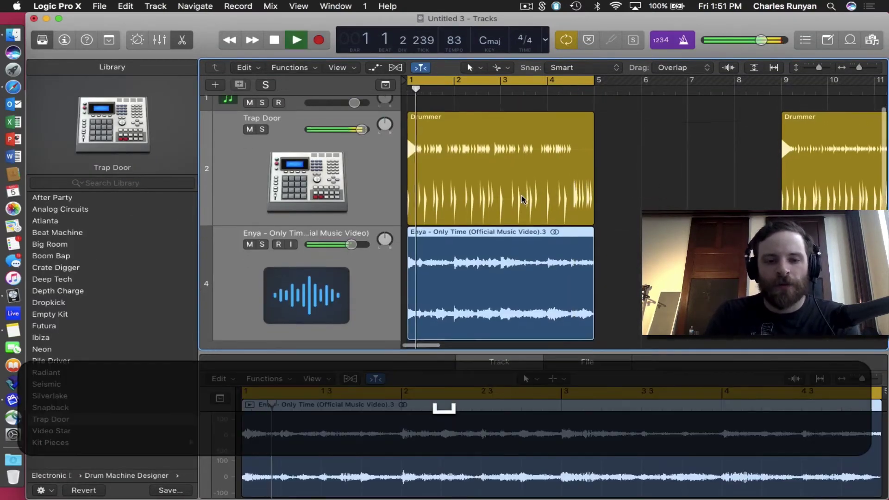
pyautogui.press('space')
# - Add a Software Instrument track, Inst 3, using Sylenth1 in stereo
pyautogui.click(216, 85)
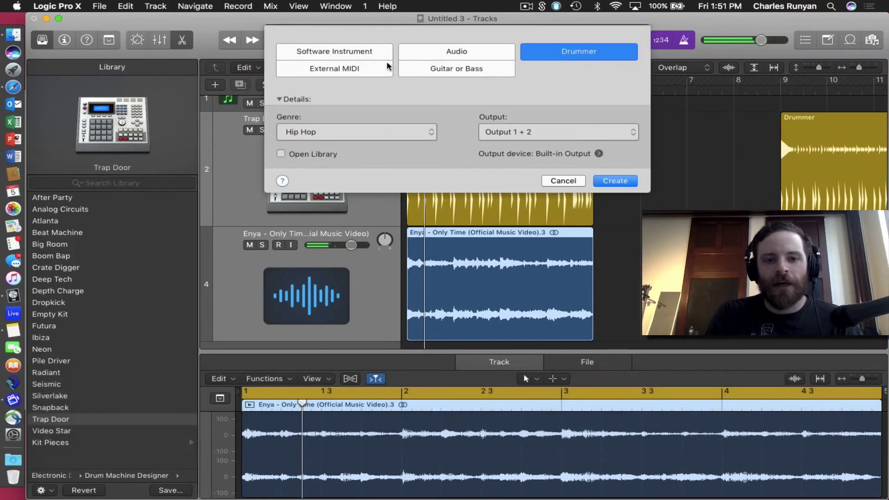
pyautogui.click(367, 53)
pyautogui.click(375, 137)
pyautogui.moveTo(393, 371)
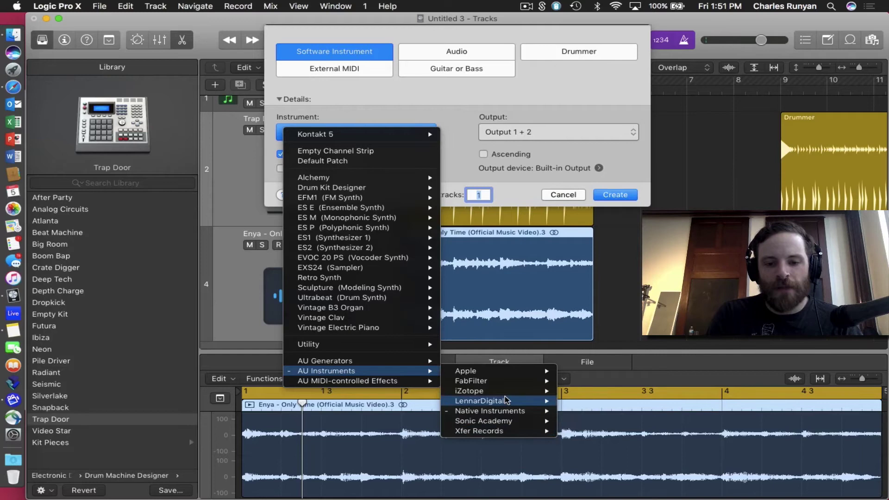
pyautogui.click(665, 402)
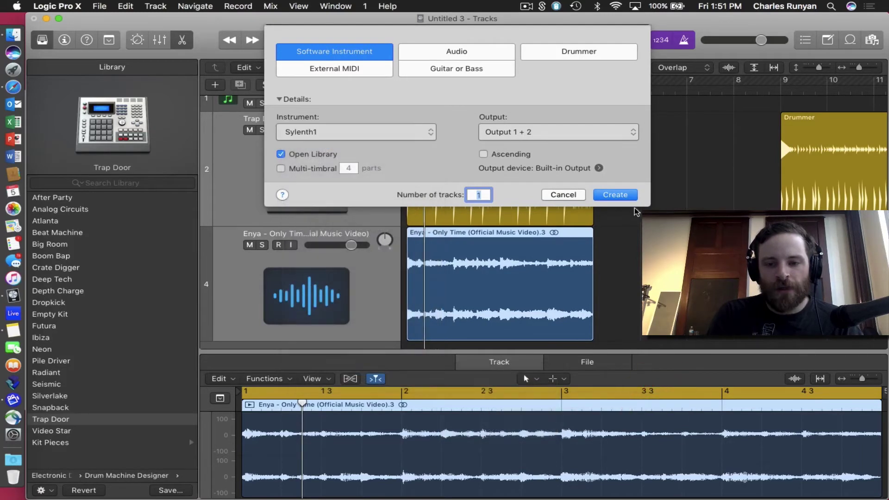
pyautogui.click(628, 196)
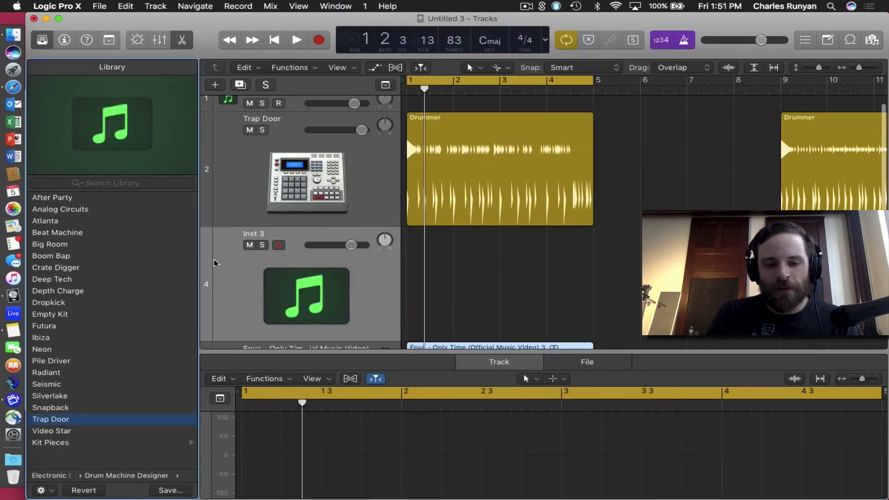
# - Load Sylenth1 preset 088: BS Italo and set arp step 5 transpose to 0
pyautogui.press('x')
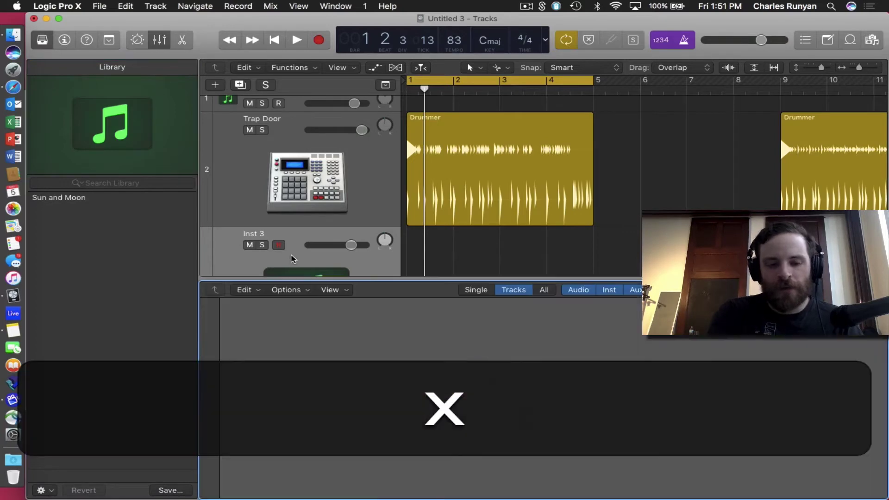
pyautogui.scroll(2, 366, 336)
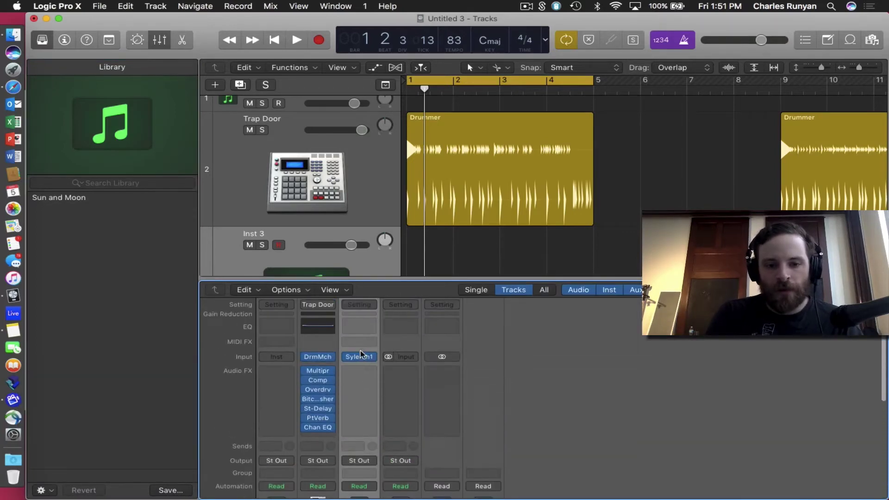
pyautogui.click(360, 356)
pyautogui.click(380, 183)
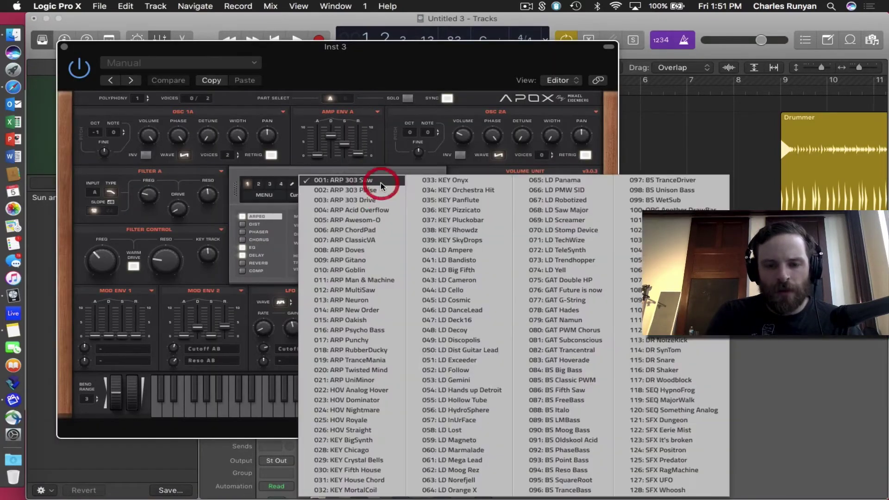
pyautogui.click(569, 411)
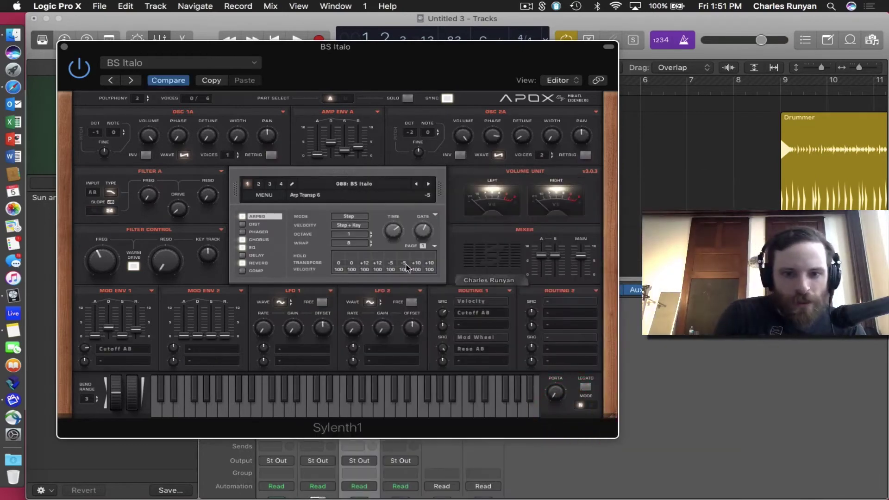
pyautogui.click(390, 266)
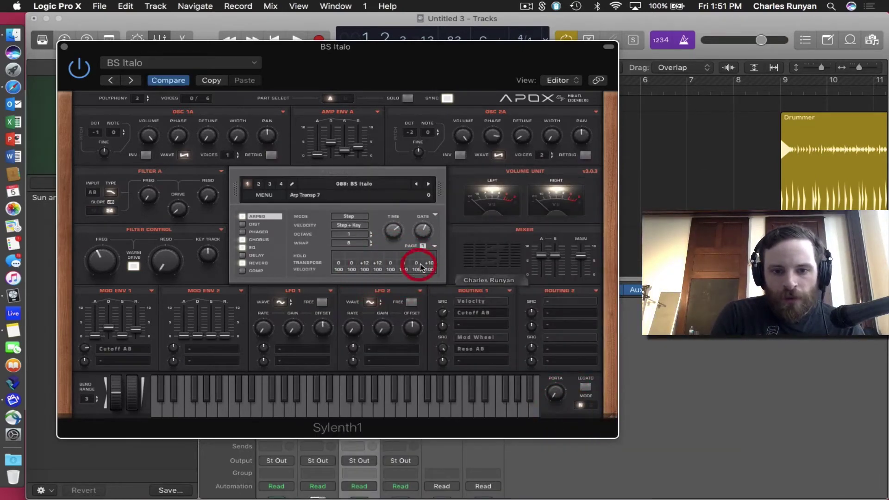
pyautogui.click(65, 47)
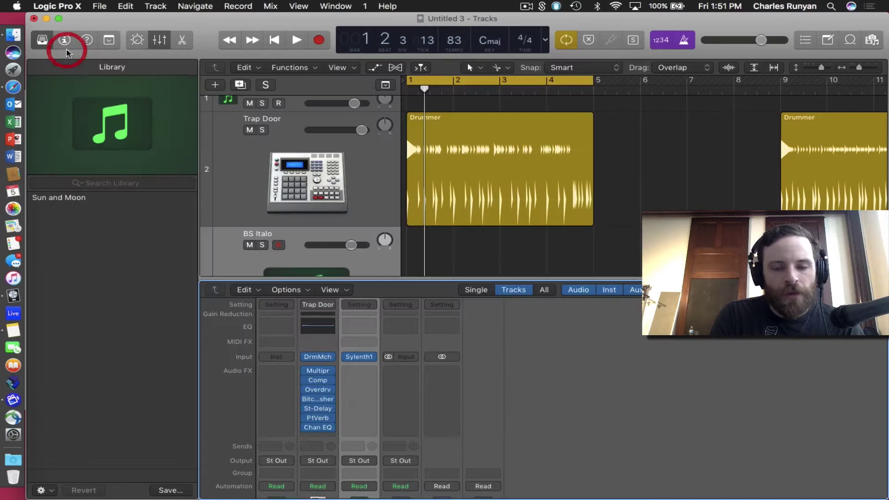
# - Audition the BS Italo bass with Musical Typing at octave C2 along with the beat
pyautogui.press('super+k')
pyautogui.press('h')
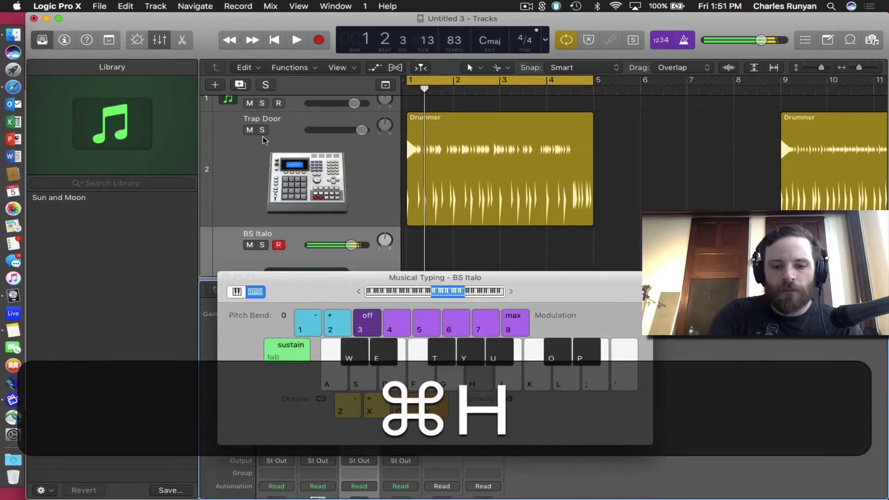
pyautogui.press('j')
pyautogui.press('k')
pyautogui.press('l')
pyautogui.press('p')
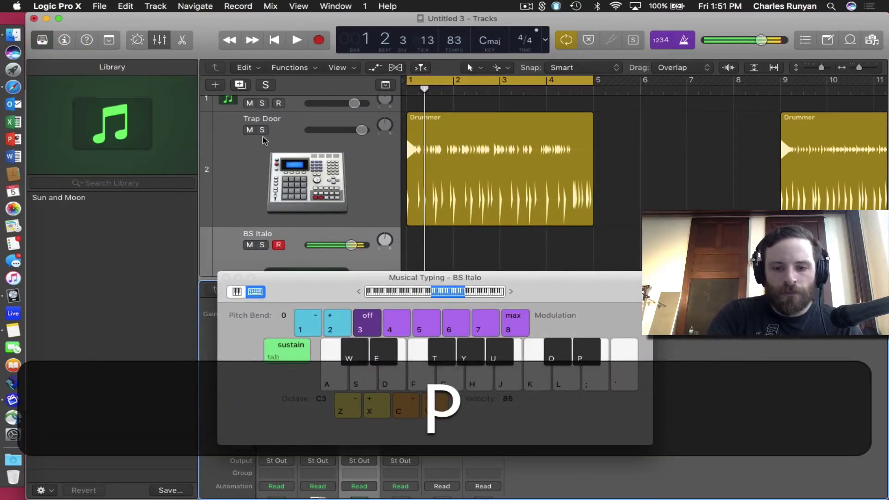
pyautogui.press('z')
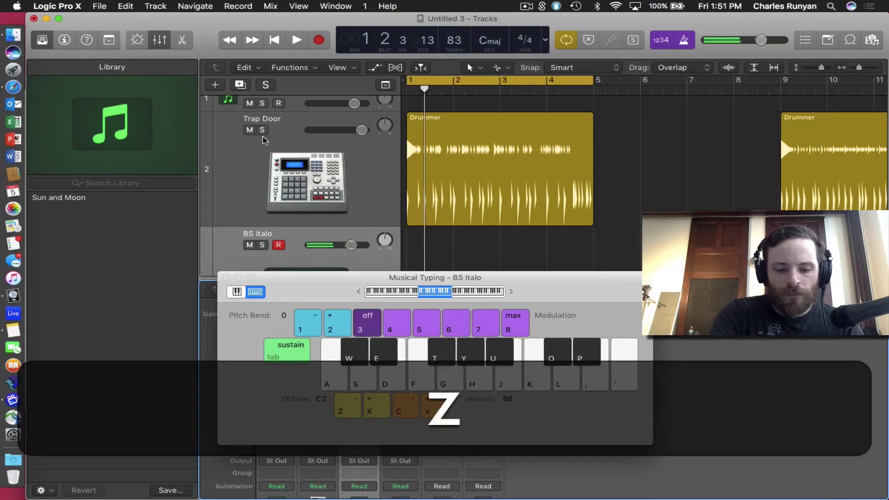
pyautogui.press('space')
pyautogui.press('d')
pyautogui.press('s')
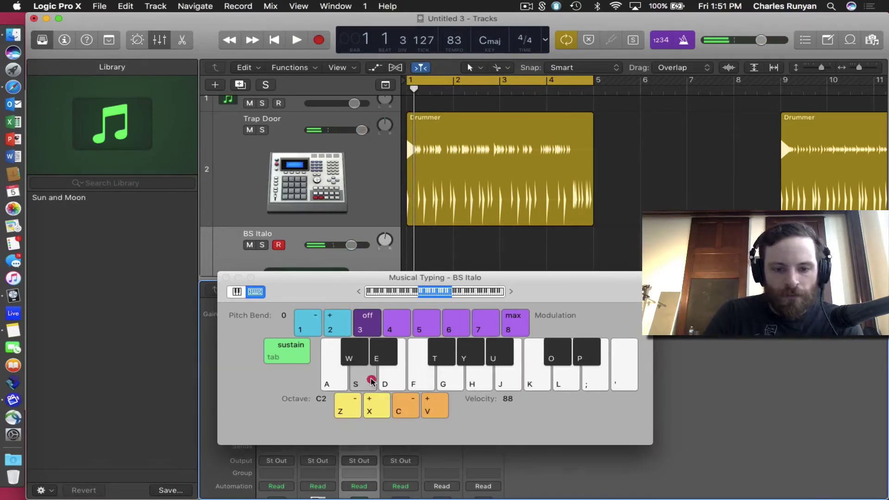
pyautogui.click(371, 381)
# - Draw a one-bar MIDI region on the BS Italo track and open it in the Piano Roll
pyautogui.click(226, 278)
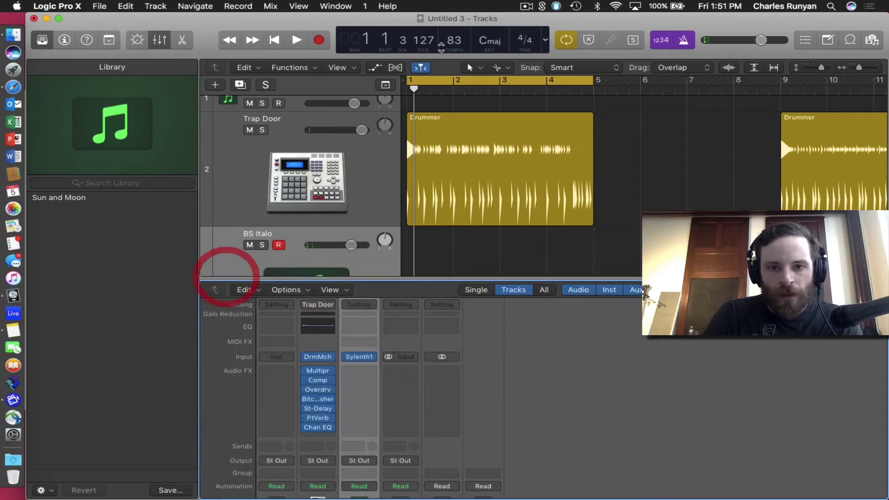
pyautogui.click(468, 67)
pyautogui.click(484, 94)
pyautogui.click(426, 244)
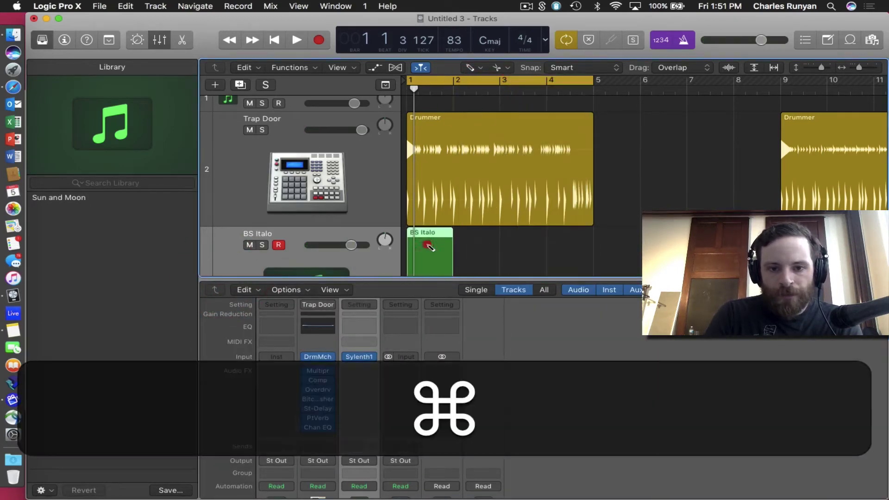
pyautogui.click(470, 67)
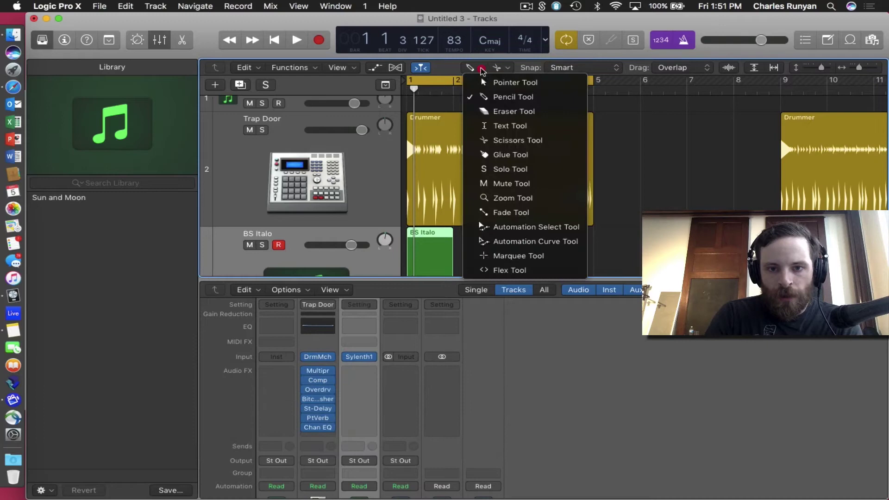
pyautogui.click(477, 83)
pyautogui.doubleClick(437, 230)
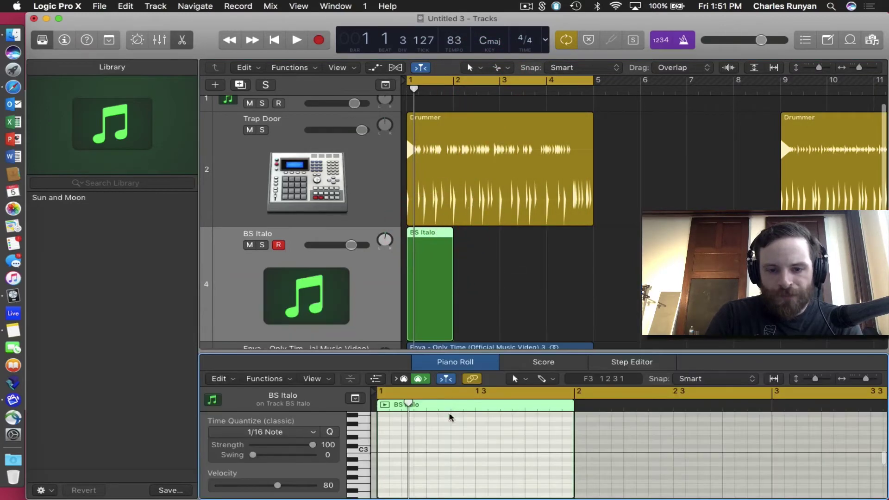
# - Draw a sustained D#2 bass note from bar 1 to bar 2 and audition it
pyautogui.moveTo(437, 355); pyautogui.dragTo(480, 146)
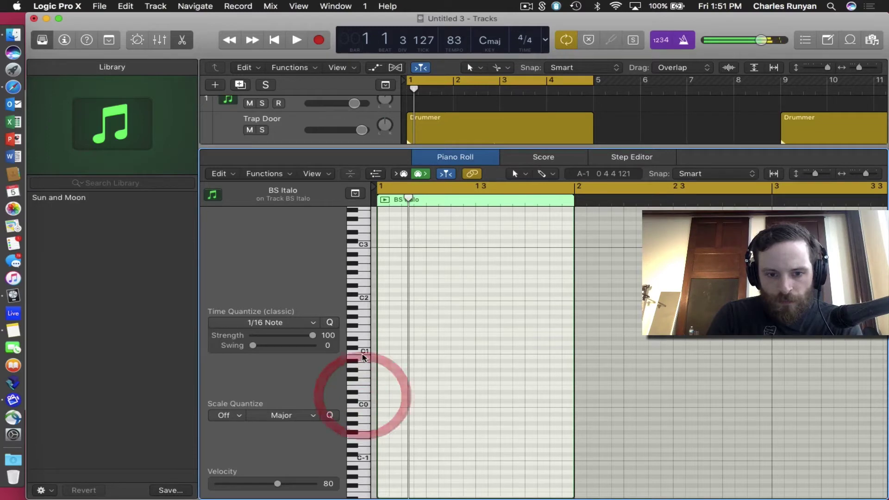
pyautogui.click(366, 342)
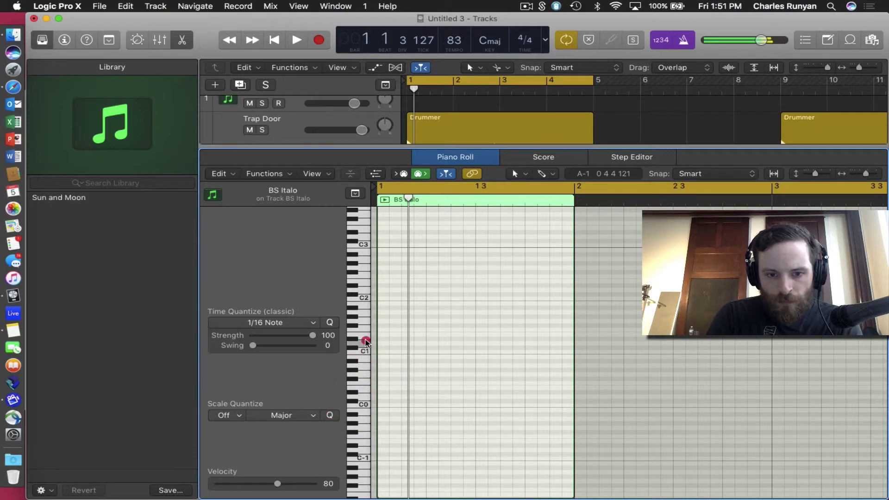
pyautogui.click(357, 288)
pyautogui.click(356, 287)
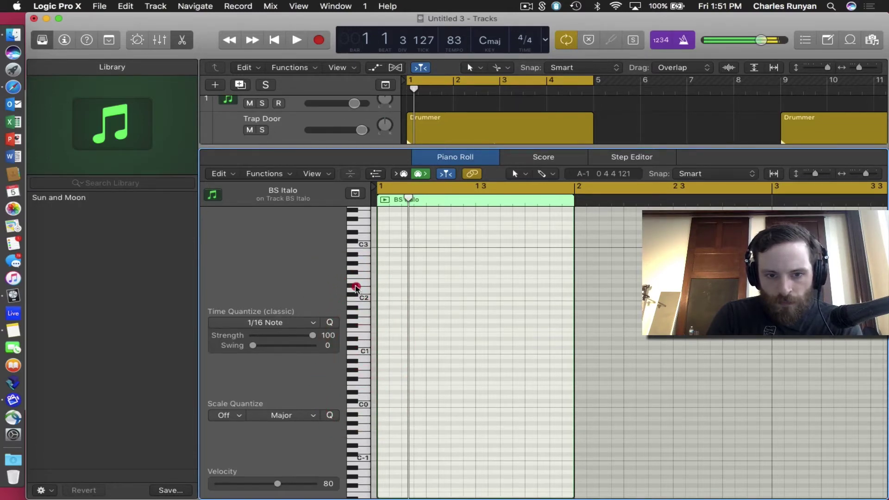
pyautogui.moveTo(384, 286); pyautogui.dragTo(572, 294)
pyautogui.press('space')
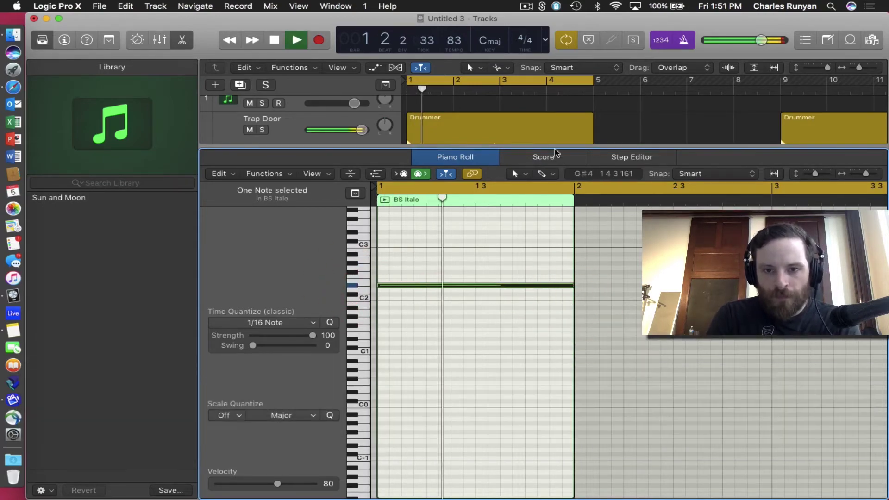
pyautogui.moveTo(556, 146); pyautogui.dragTo(562, 315)
pyautogui.press('space')
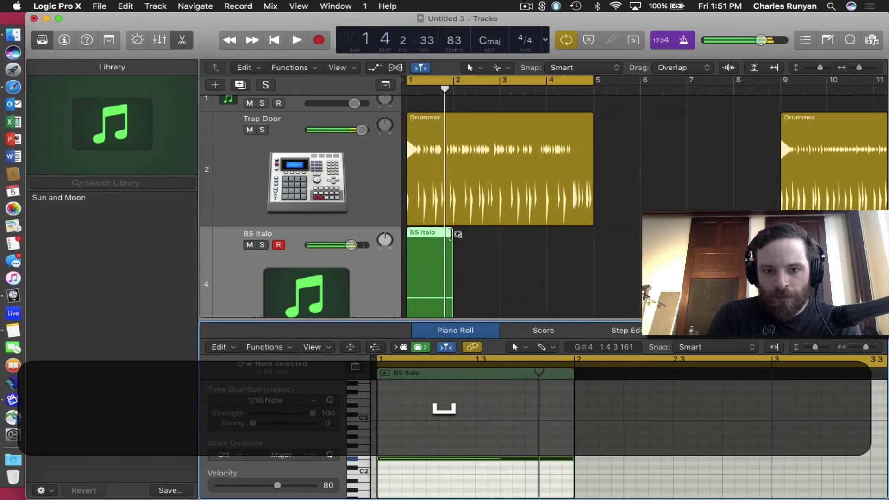
pyautogui.moveTo(456, 256); pyautogui.dragTo(591, 290)
pyautogui.press('super+z')
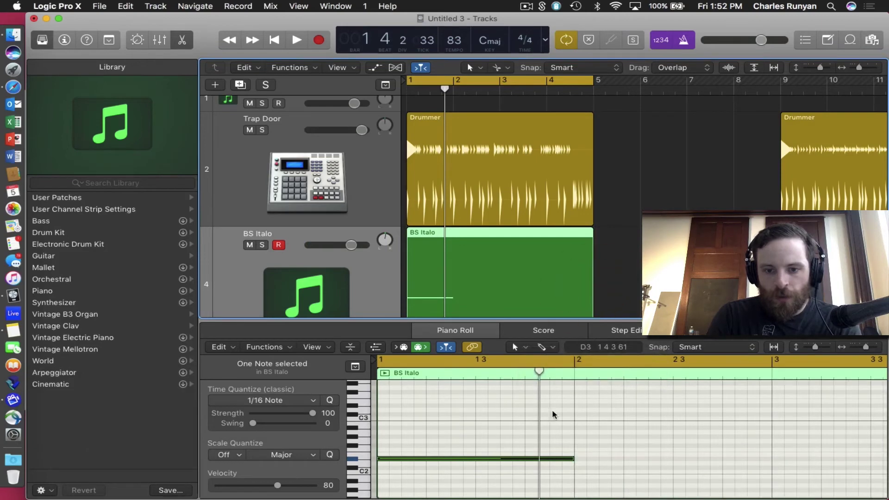
# - Copy the bass note down to C2 and move it to start at bar 2
pyautogui.press('super+Left')
pyautogui.hscroll(3, 555, 416)
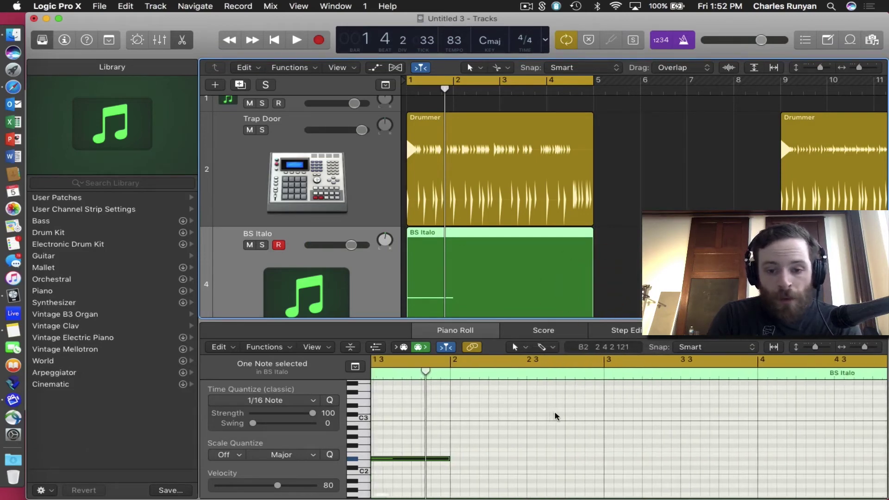
pyautogui.click(40, 41)
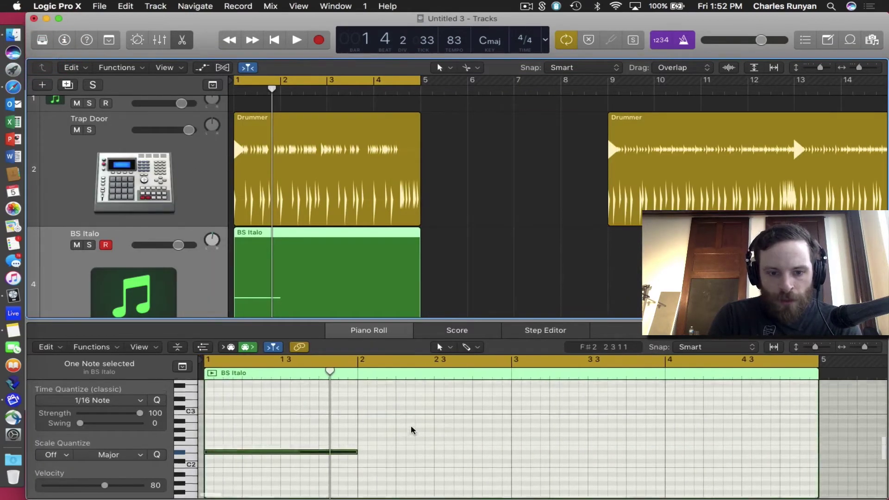
pyautogui.moveTo(313, 429); pyautogui.dragTo(312, 439)
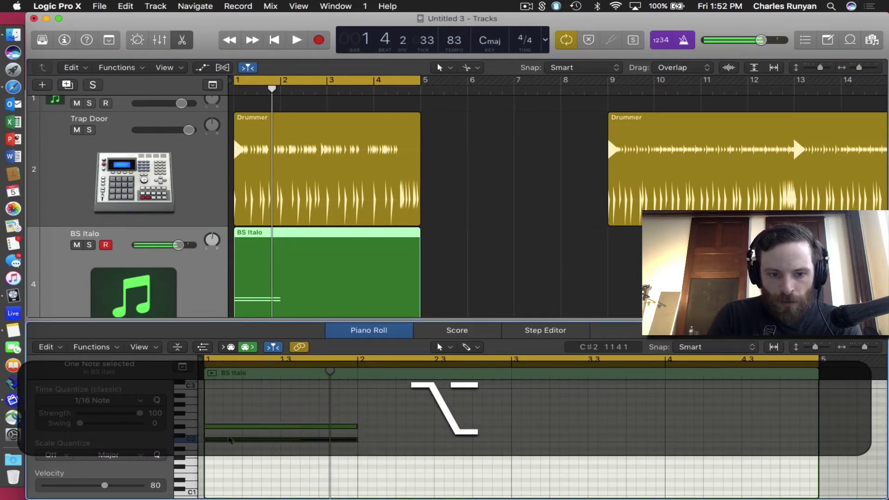
pyautogui.click(388, 440)
pyautogui.moveTo(246, 441); pyautogui.dragTo(687, 426)
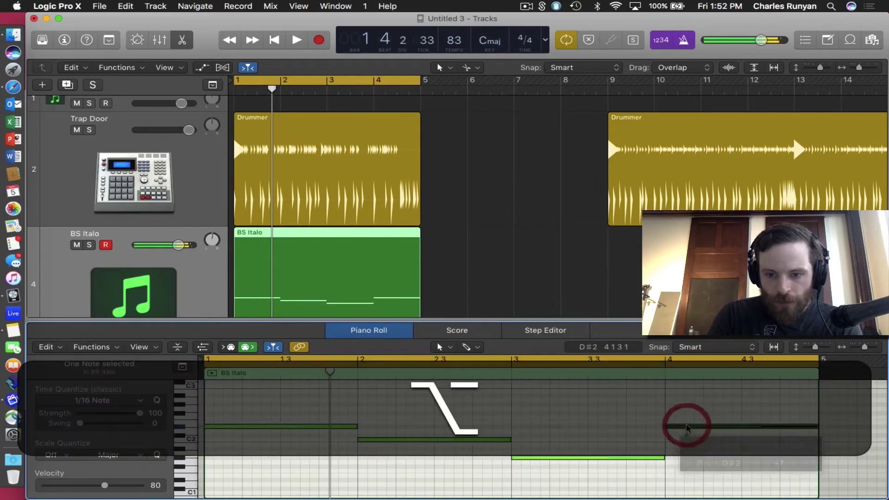
# - Delete the bar-4 note and lengthen the bar-3 note to the region's end at bar 5
pyautogui.press('space')
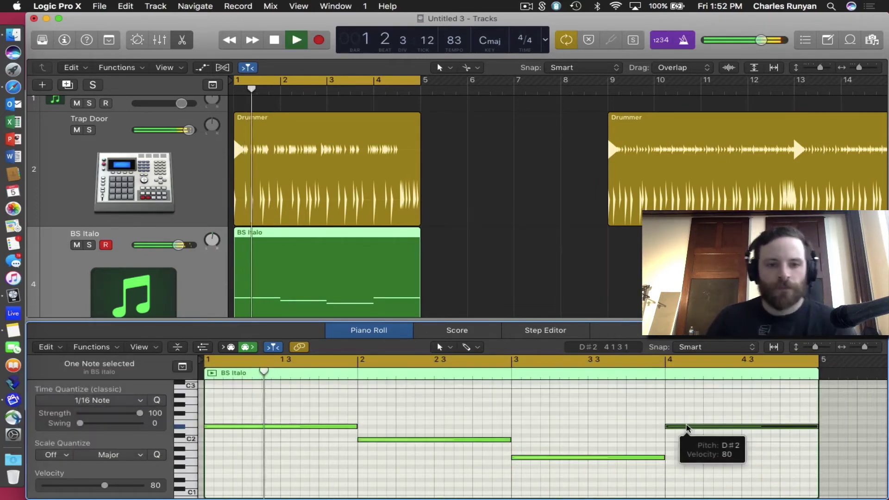
pyautogui.click(684, 41)
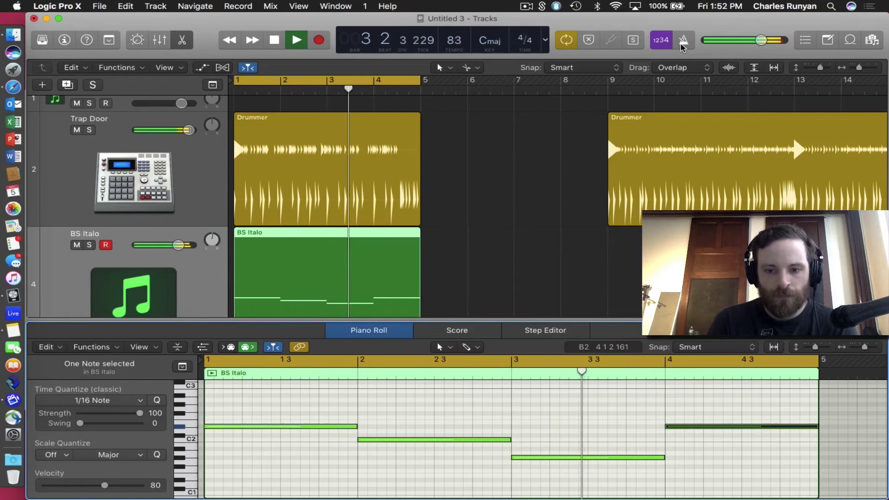
pyautogui.press('space')
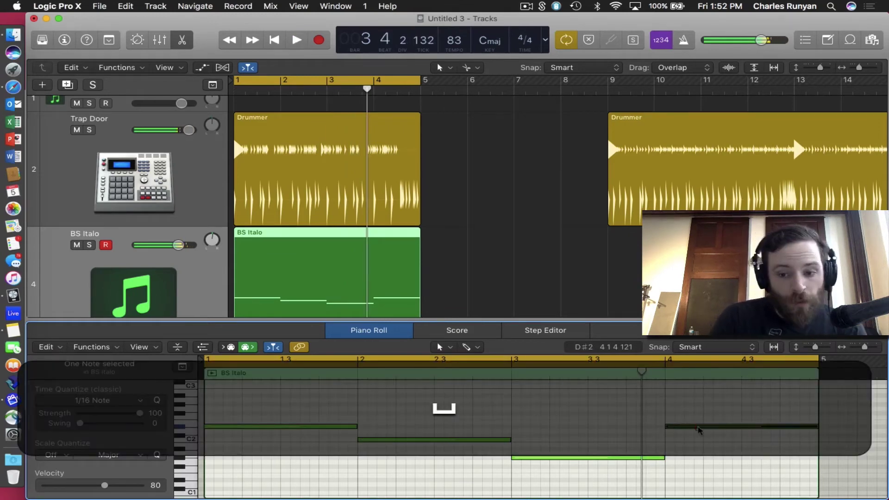
pyautogui.click(698, 420)
pyautogui.press('BackSpace')
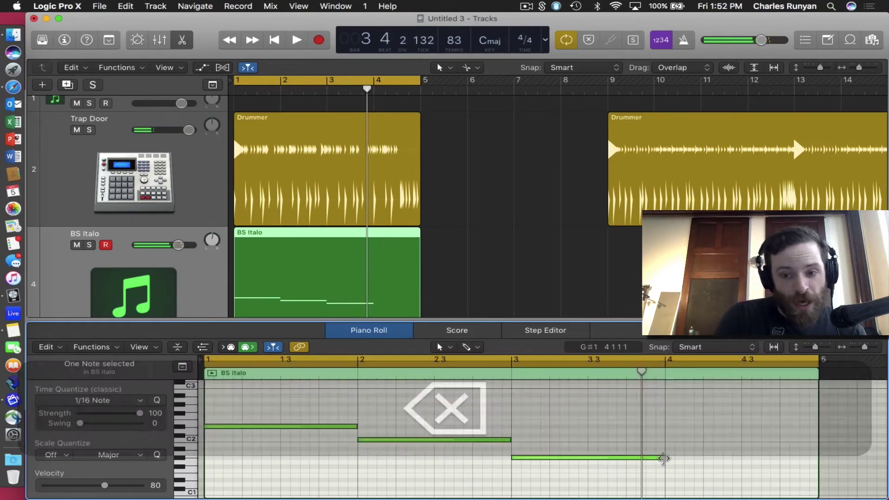
pyautogui.moveTo(665, 458); pyautogui.dragTo(814, 460)
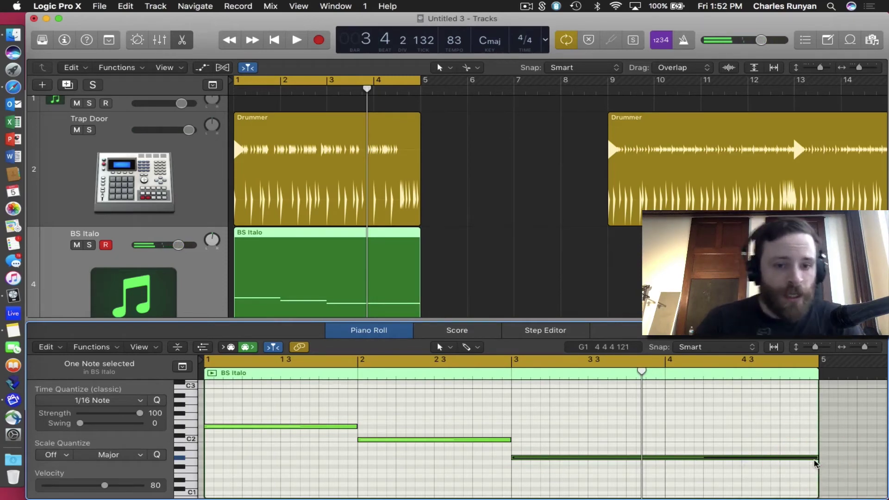
pyautogui.scroll(-5, 482, 238)
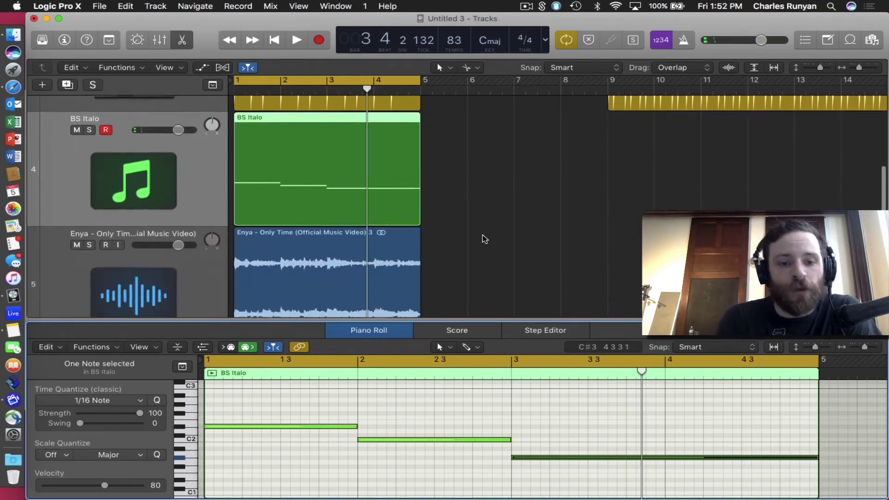
# - Add a Channel EQ to the Enya channel: low cut at 300 Hz, +5.5 dB at 3050 Hz
pyautogui.click(123, 199)
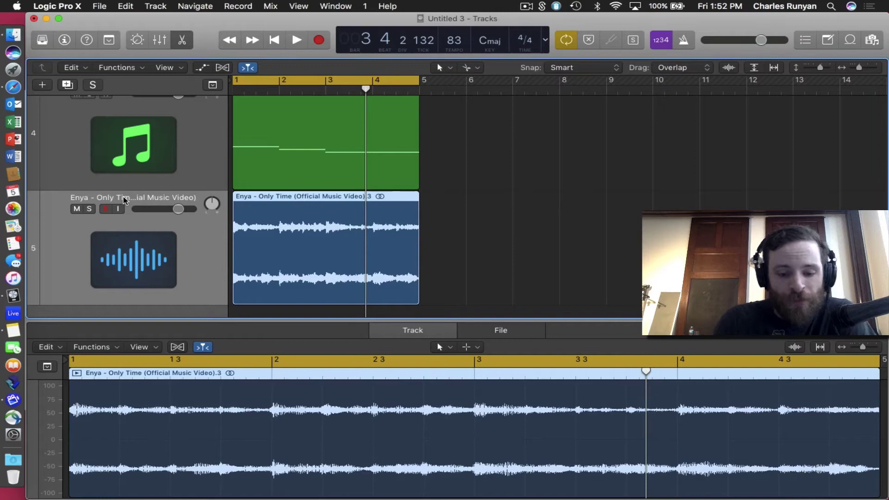
pyautogui.press('x')
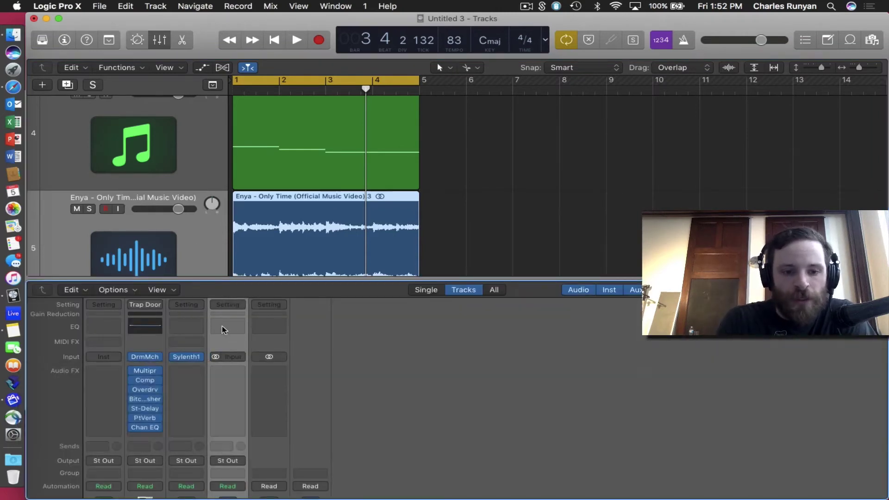
pyautogui.click(223, 327)
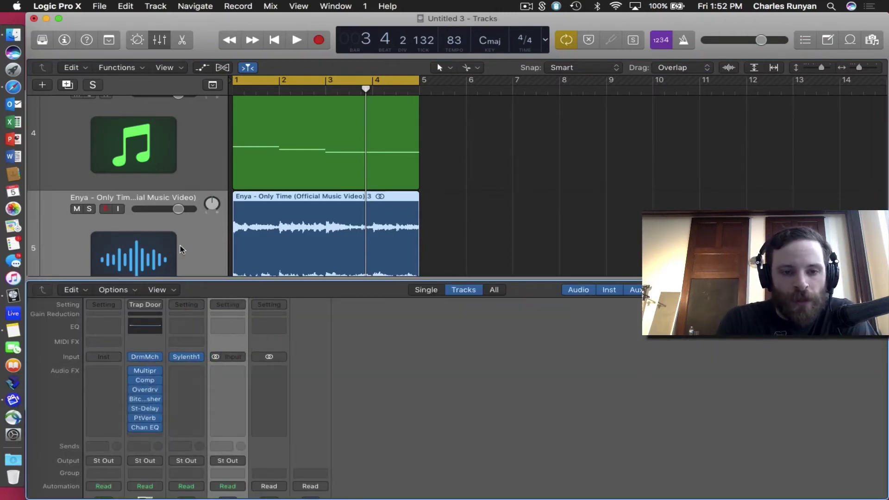
pyautogui.click(92, 101)
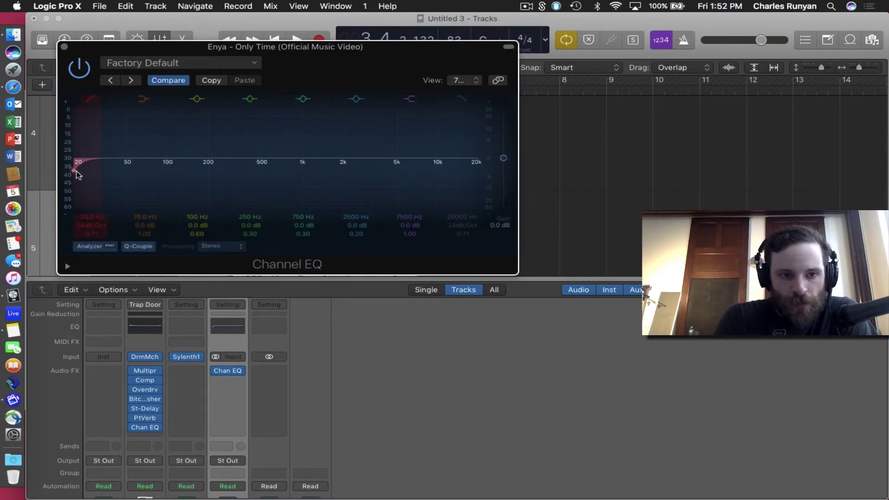
pyautogui.moveTo(77, 174); pyautogui.dragTo(163, 172)
pyautogui.press('space')
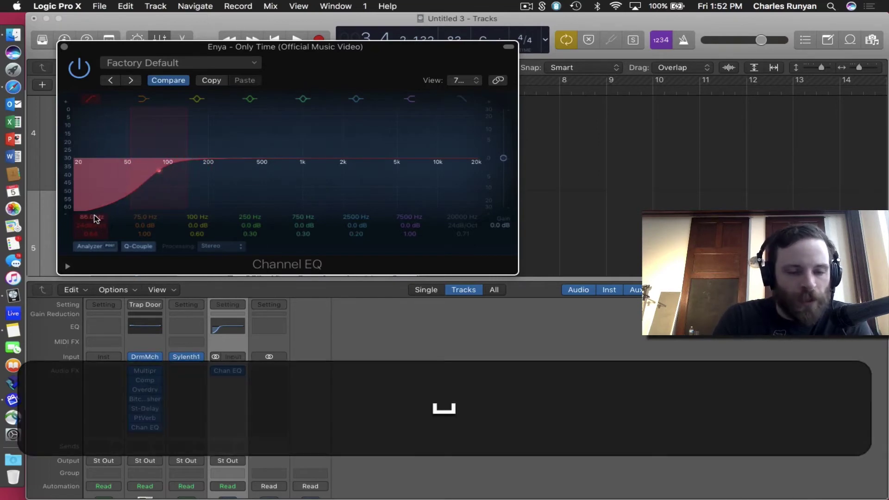
pyautogui.moveTo(95, 218); pyautogui.dragTo(95, 195)
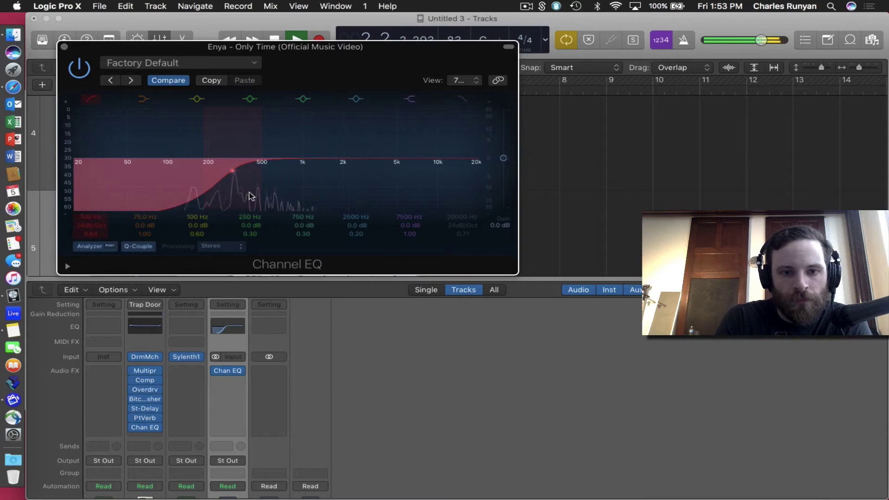
pyautogui.moveTo(347, 157); pyautogui.dragTo(363, 144)
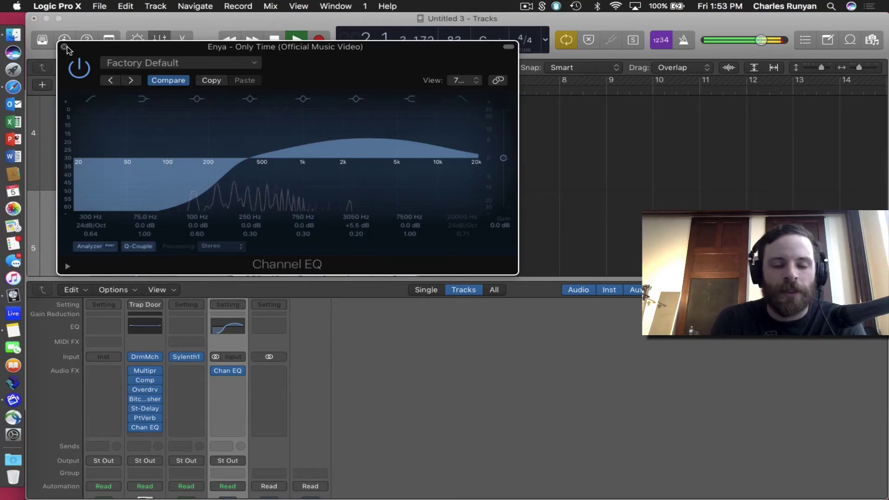
# - Create a new software instrument track running Serum in stereo
pyautogui.click(64, 48)
pyautogui.press('space')
pyautogui.click(43, 85)
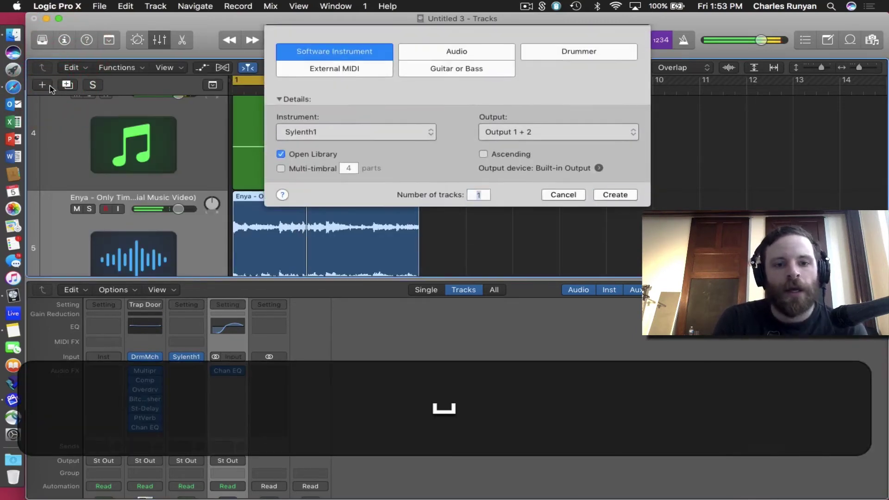
pyautogui.click(376, 130)
pyautogui.moveTo(398, 374)
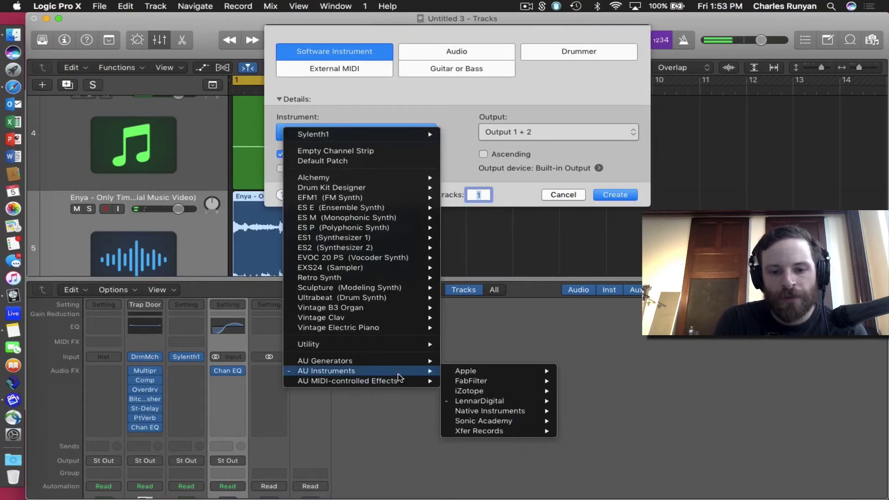
pyautogui.moveTo(532, 431)
pyautogui.moveTo(608, 431)
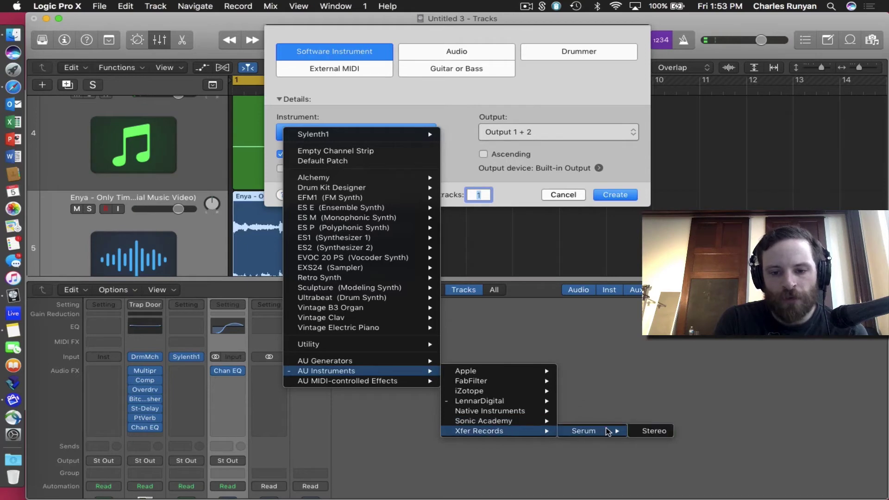
pyautogui.click(653, 431)
pyautogui.click(615, 194)
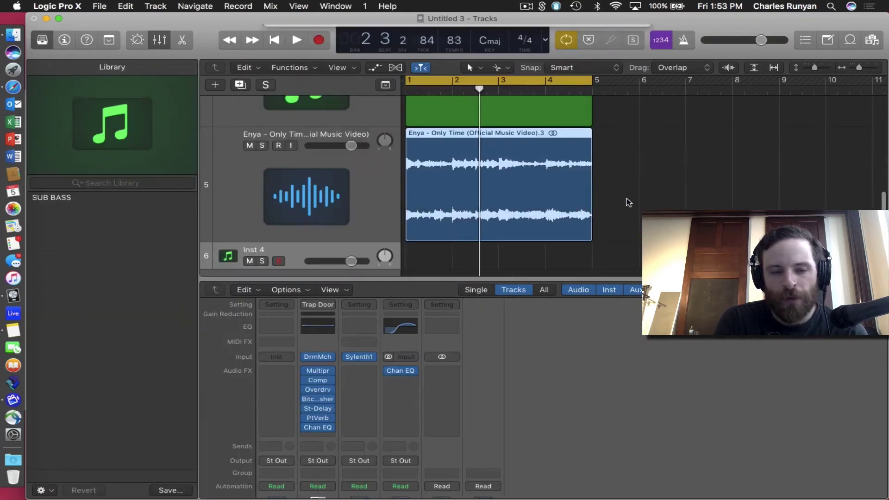
# - Load the PL Crushed Pluck [AS] preset from Serum's Plucked presets
pyautogui.click(440, 356)
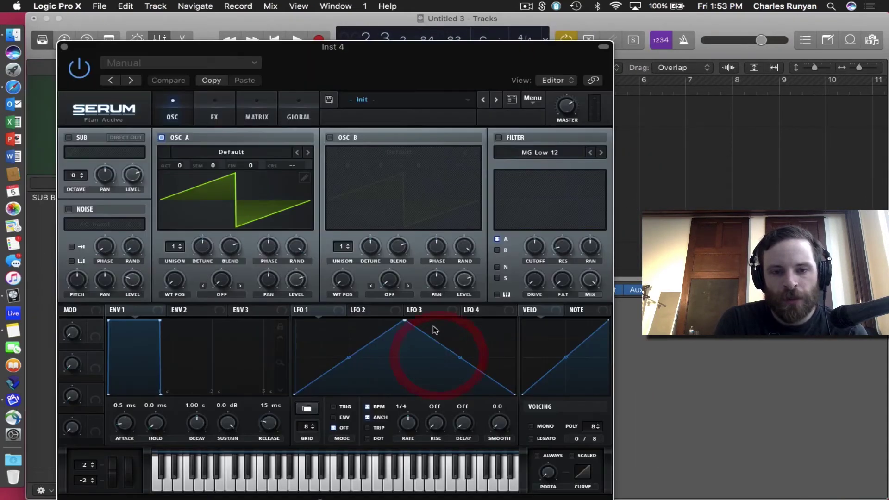
pyautogui.click(431, 100)
pyautogui.moveTo(412, 172)
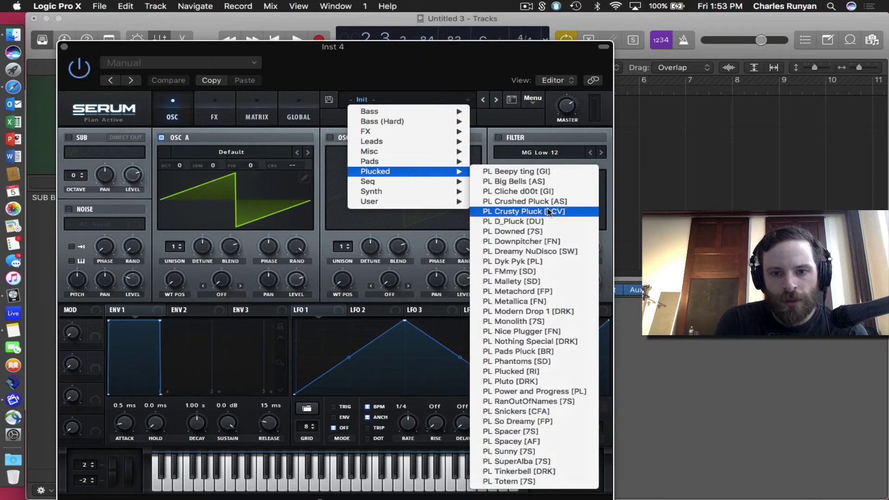
pyautogui.click(525, 201)
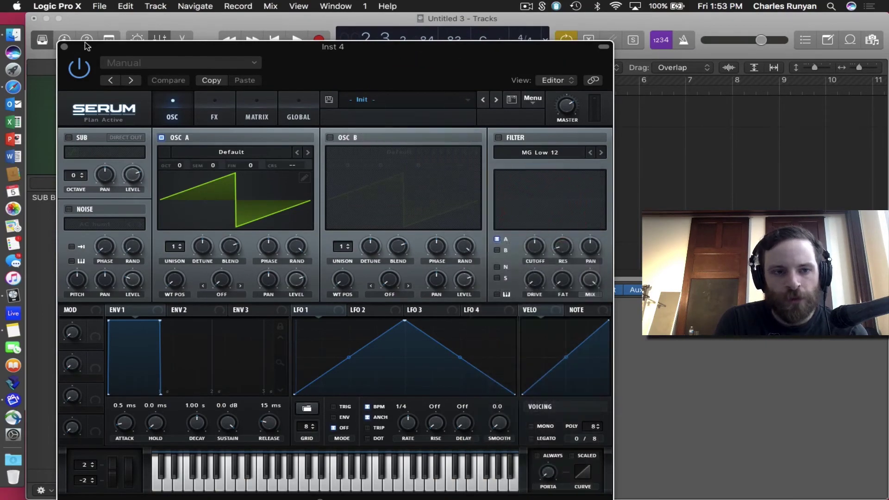
# - With Musical Typing shifted up to C3, audition pluck melody notes along with the sample
pyautogui.click(64, 47)
pyautogui.press('super+k')
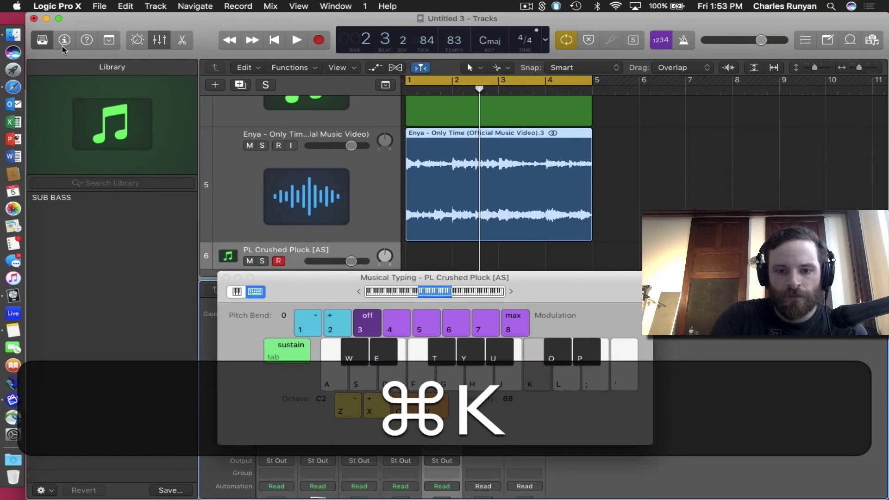
pyautogui.press('p')
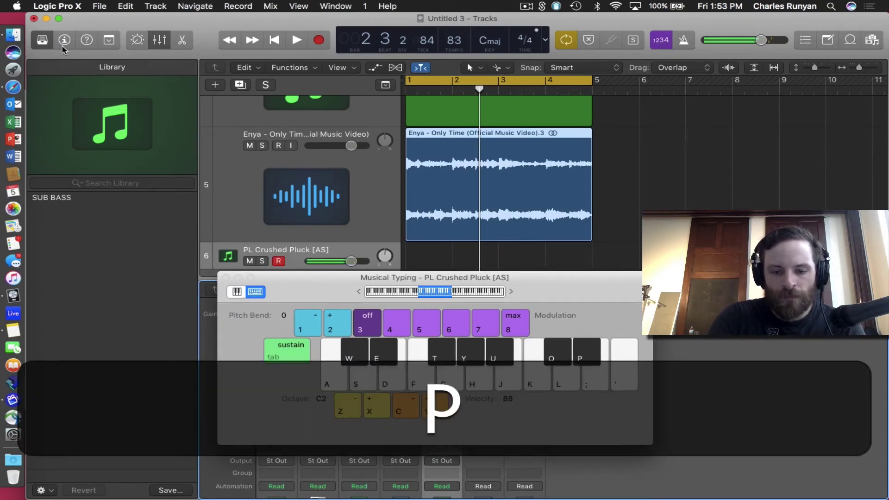
pyautogui.press('g')
pyautogui.press('x')
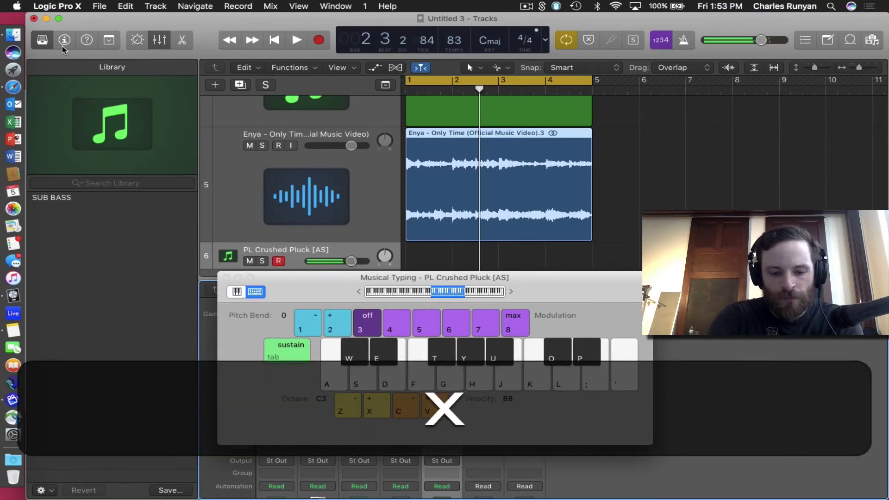
pyautogui.press('g')
pyautogui.press('d')
pyautogui.press('s')
pyautogui.press('e')
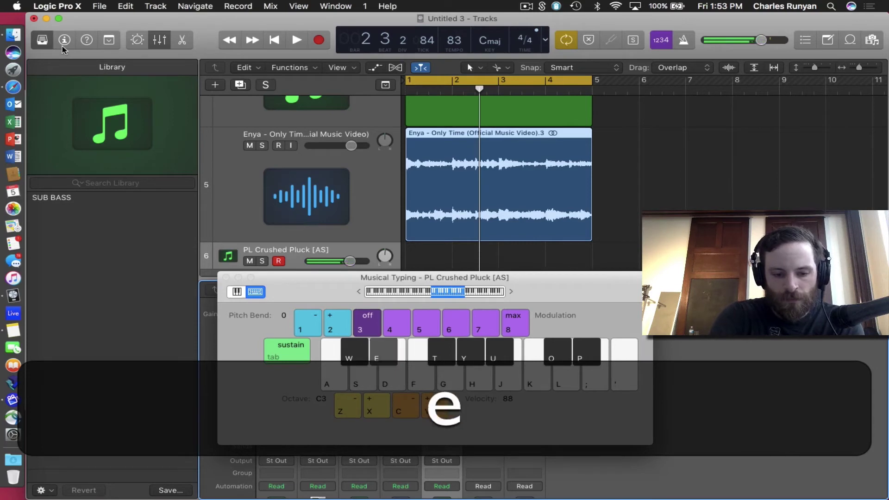
pyautogui.press('e')
pyautogui.press('h')
pyautogui.press('y')
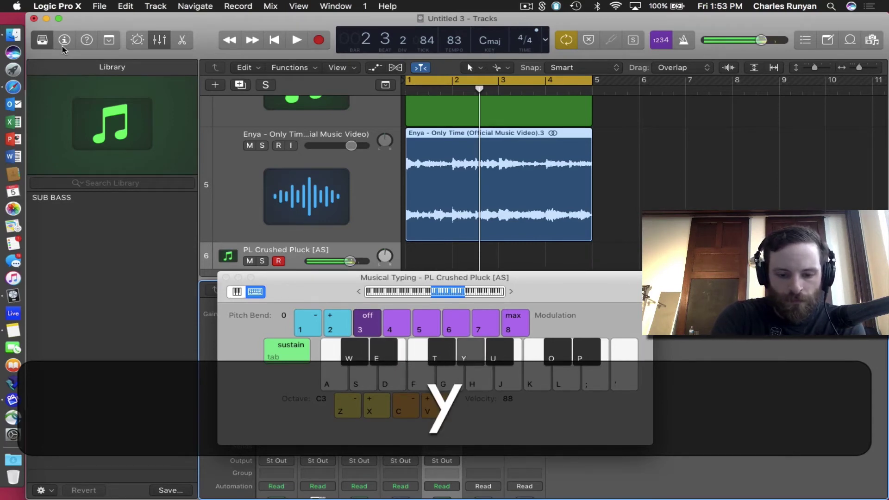
pyautogui.press('e')
pyautogui.press('g')
pyautogui.press('space')
pyautogui.press('e')
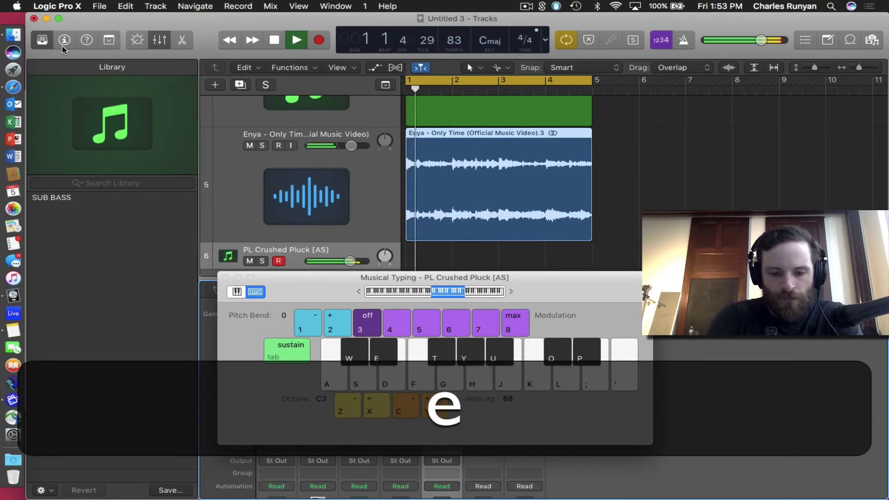
pyautogui.press('g')
pyautogui.press('e')
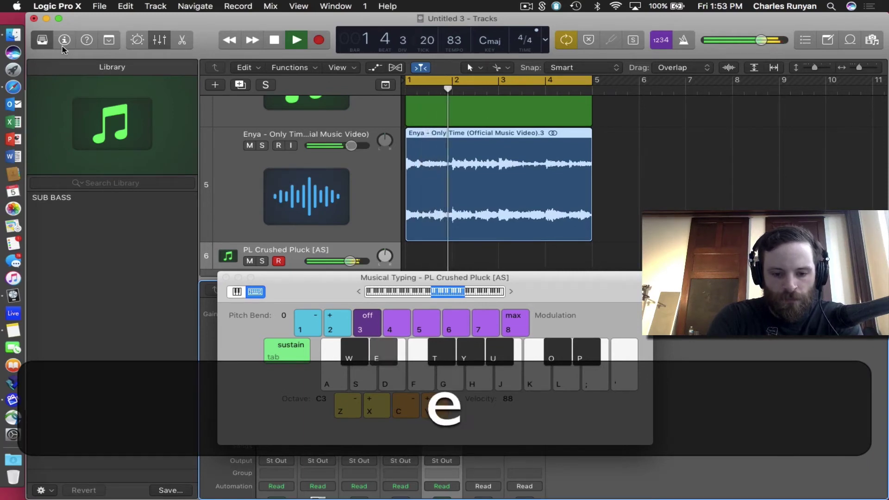
pyautogui.press('y')
pyautogui.press('space')
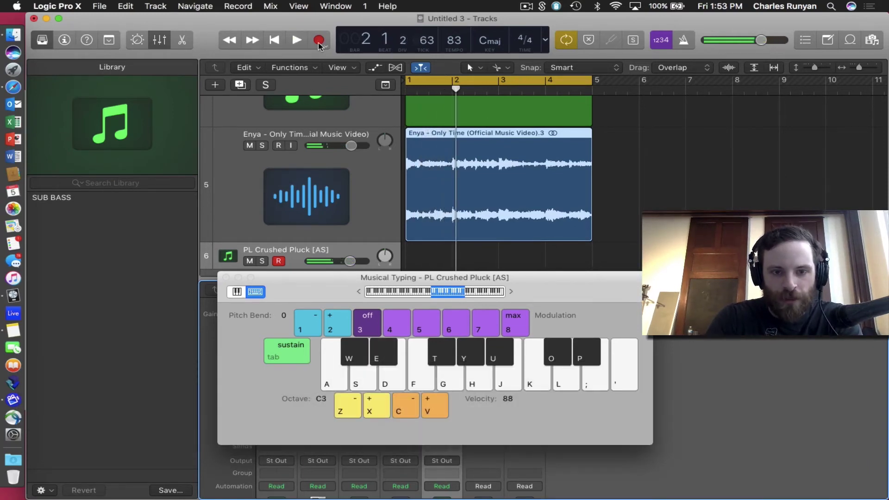
# - Record the pluck melody onto track 6 as a new region spanning bars 1 to 5
pyautogui.click(319, 42)
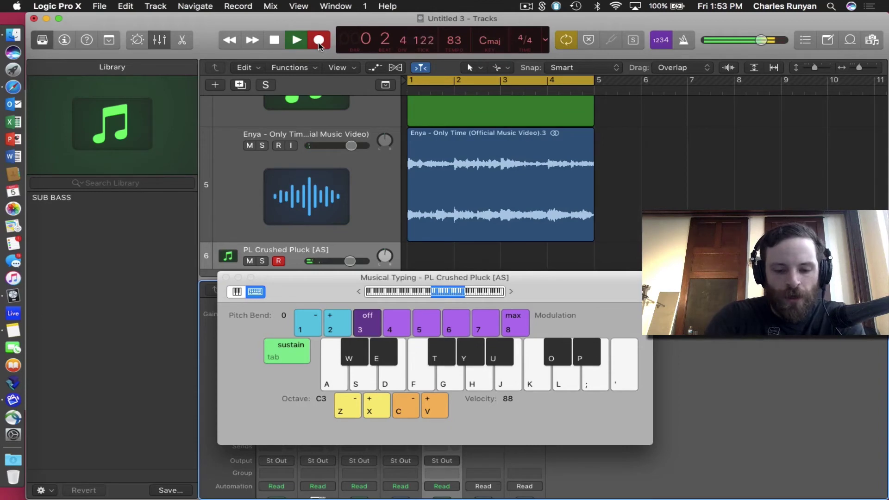
pyautogui.press('g')
pyautogui.press('e')
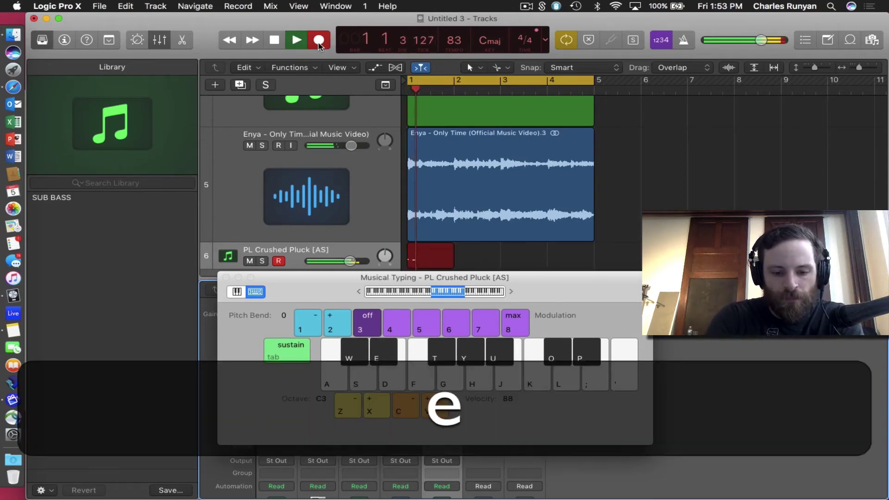
pyautogui.press('g')
pyautogui.press('g')
pyautogui.press('e')
pyautogui.press('e')
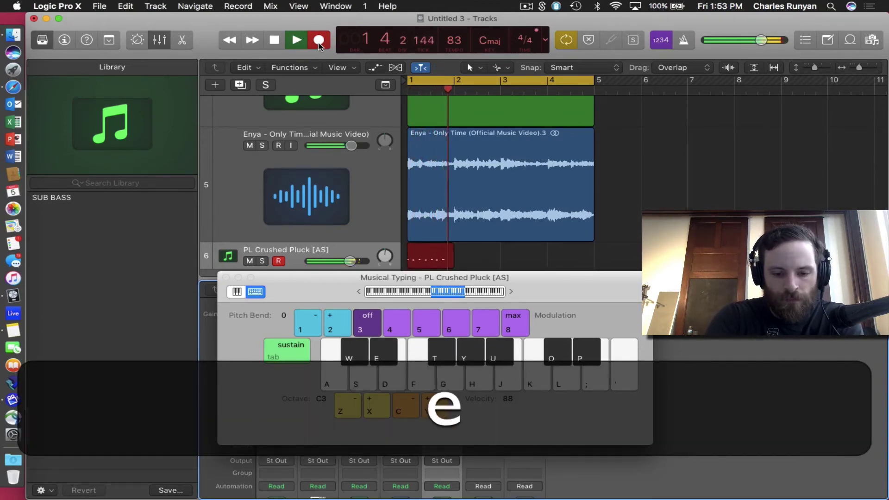
pyautogui.press('y')
pyautogui.press('e')
pyautogui.press('y')
pyautogui.press('e')
pyautogui.press('y')
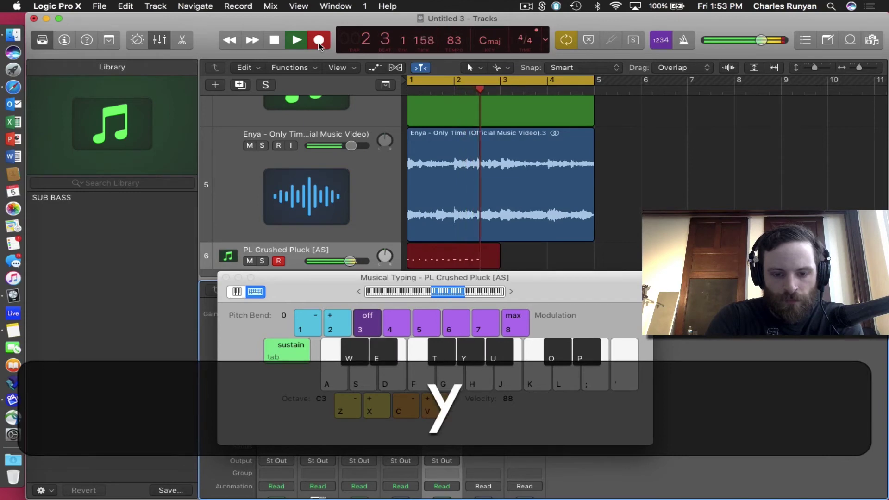
pyautogui.press('e')
pyautogui.press('y')
pyautogui.press('e')
pyautogui.press('g')
pyautogui.press('g')
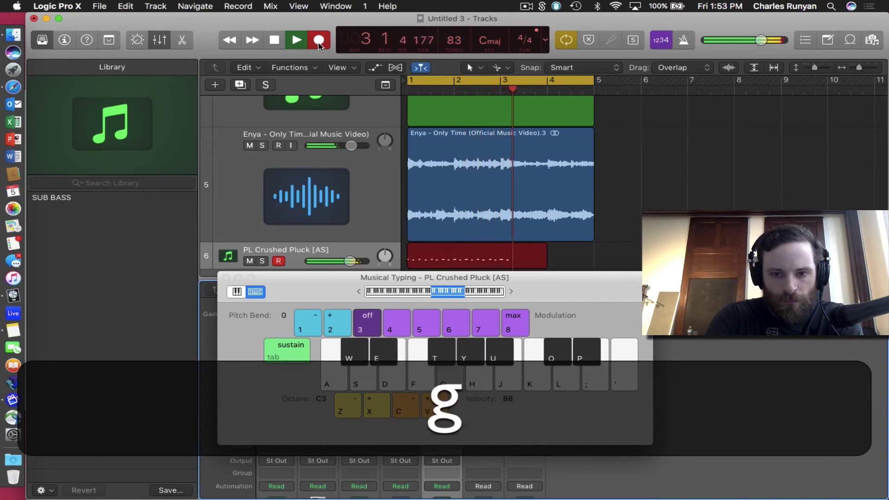
pyautogui.press('e')
pyautogui.press('g')
pyautogui.press('g')
pyautogui.press('e')
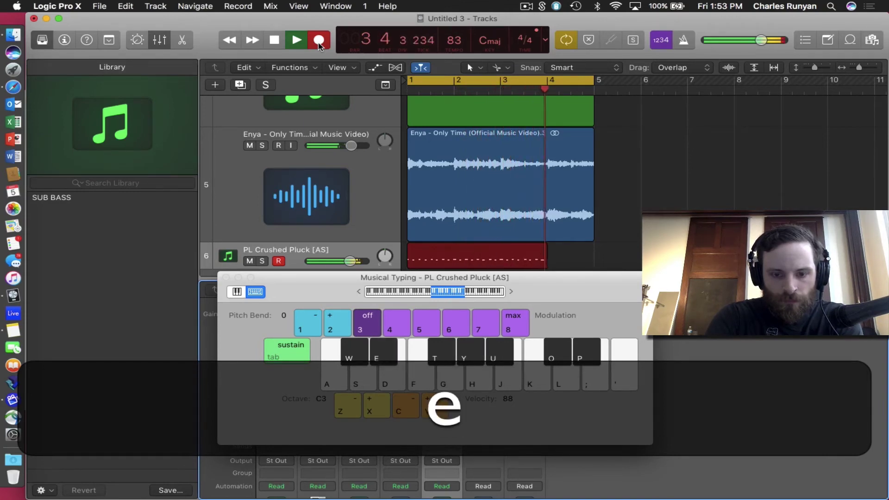
pyautogui.press('y')
pyautogui.press('e')
pyautogui.press('y')
pyautogui.press('e')
pyautogui.press('e')
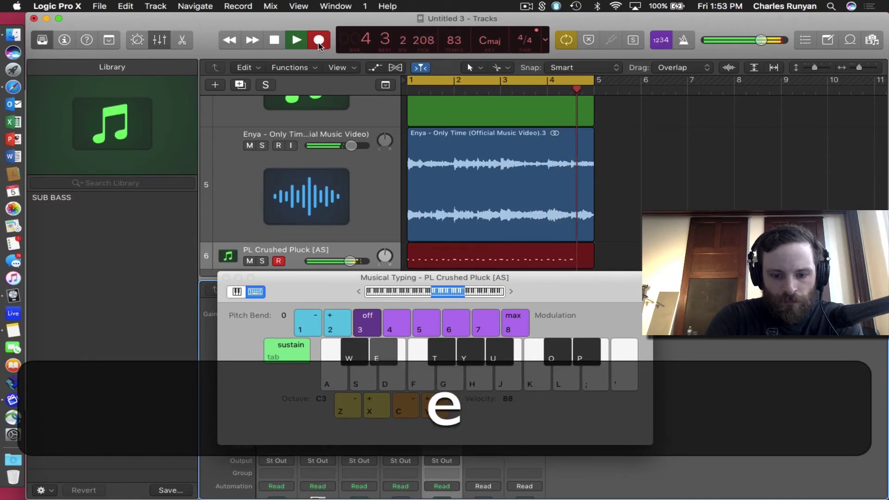
pyautogui.press('h')
pyautogui.press('e')
pyautogui.press('space')
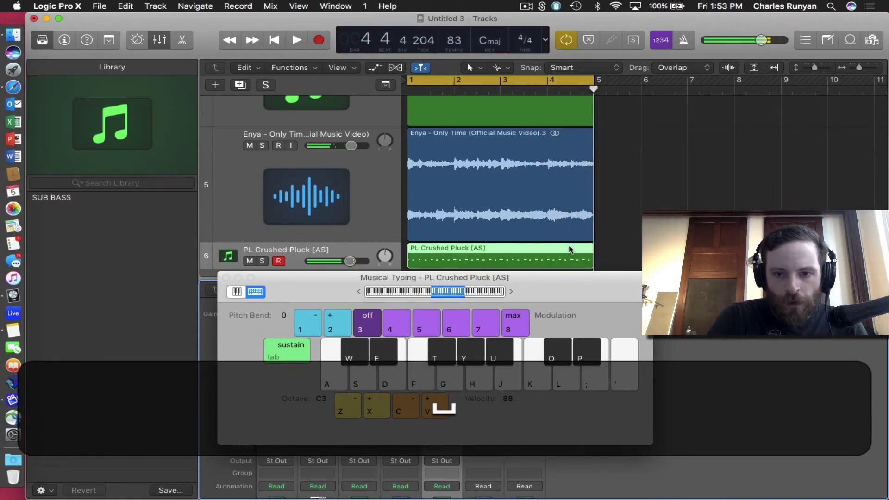
# - In the Piano Roll, raise the melody's last note one step, select all 32 notes, and play back
pyautogui.doubleClick(571, 250)
pyautogui.click(226, 277)
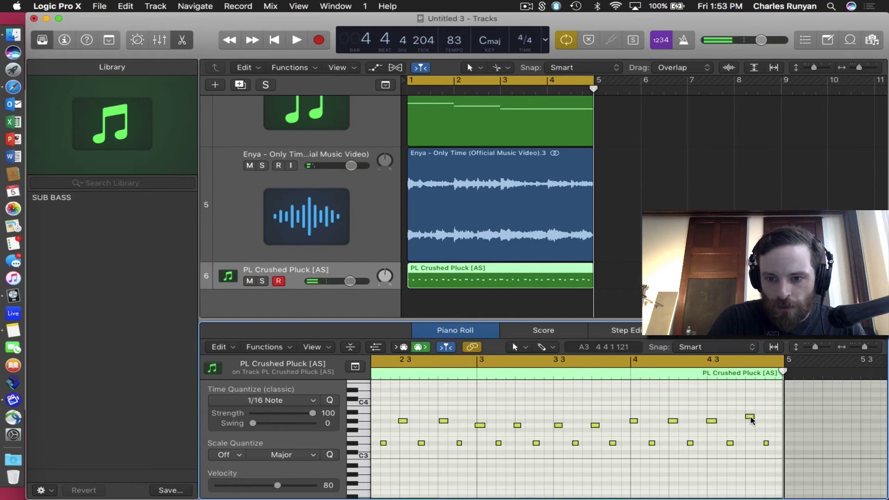
pyautogui.moveTo(751, 418); pyautogui.dragTo(751, 413)
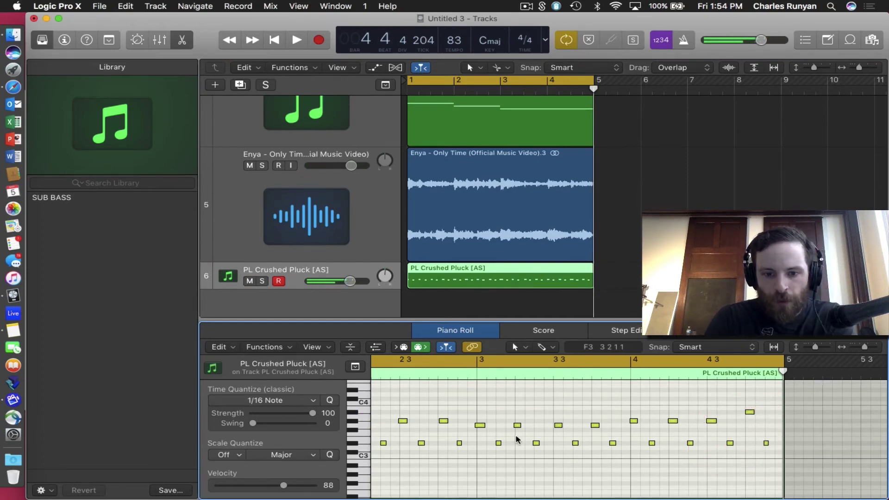
pyautogui.press('super+a')
pyautogui.press('space')
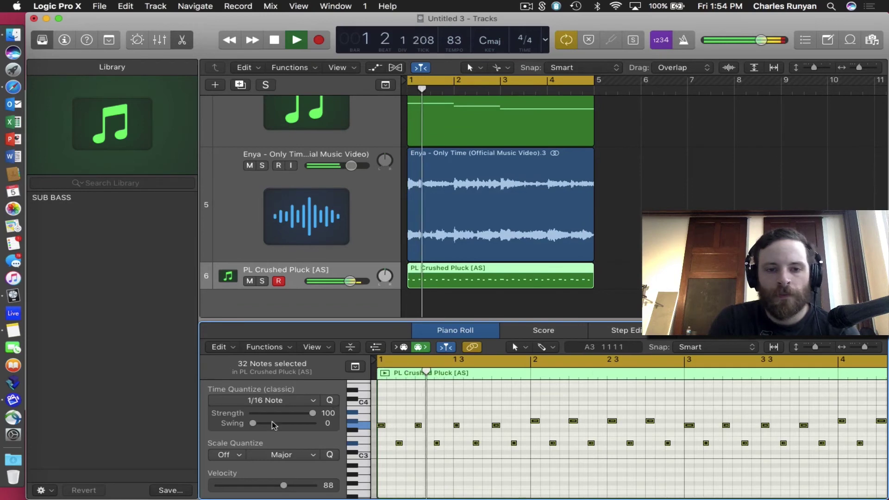
# - Insert FF Saturn (stereo) after the Channel EQ on the Enya sample channel
pyautogui.click(318, 155)
pyautogui.press('x')
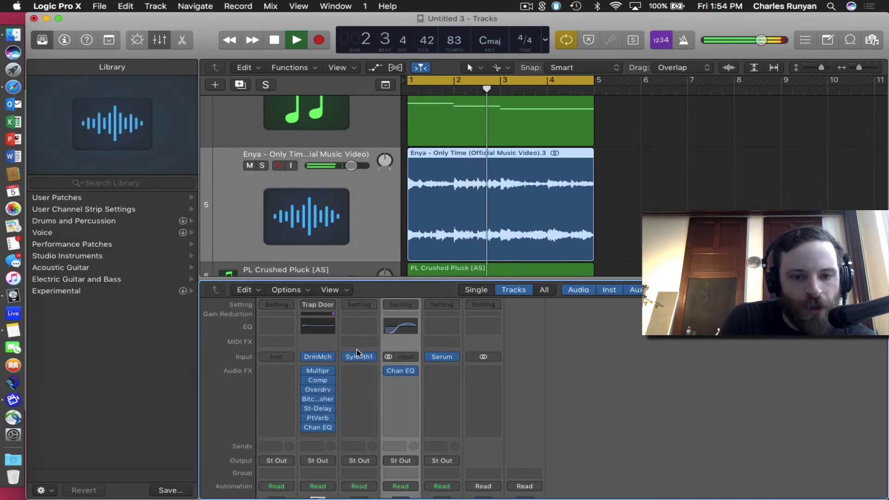
pyautogui.click(411, 381)
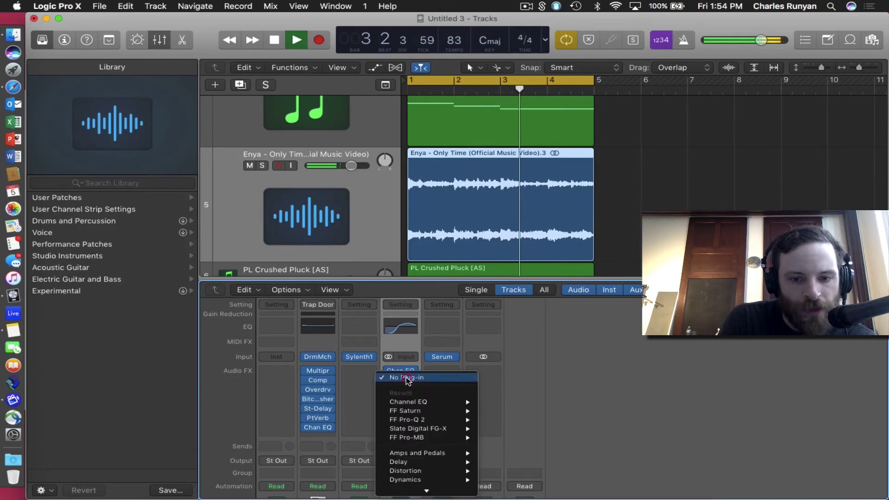
pyautogui.moveTo(433, 411)
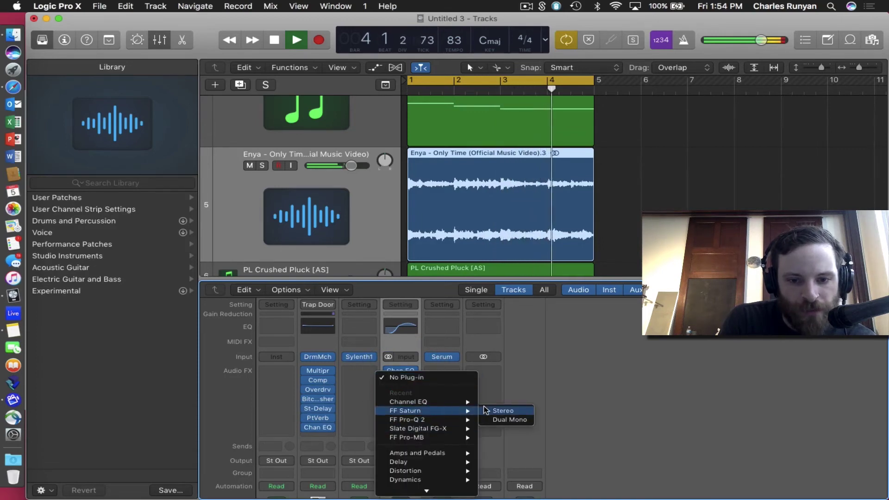
pyautogui.click(487, 411)
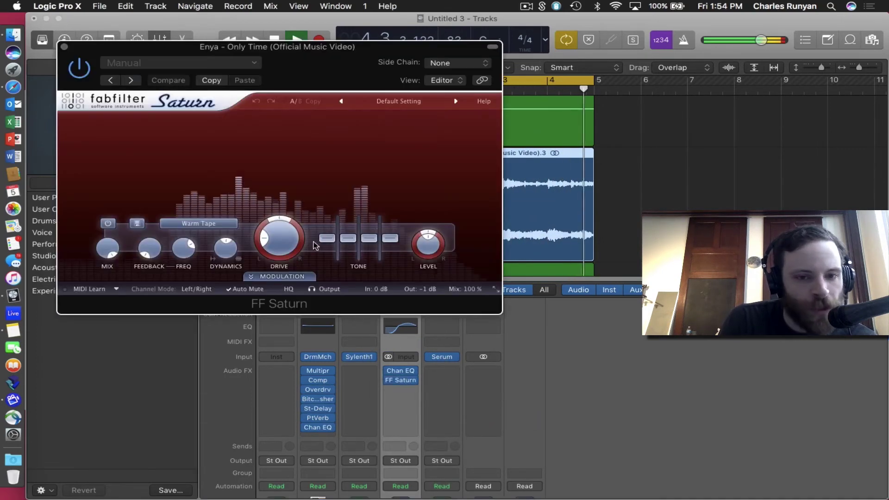
# - Set Saturn Drive to 28.70% and lower Band 1 level to +6.48 dB, with cycle off
pyautogui.moveTo(275, 234); pyautogui.dragTo(276, 223)
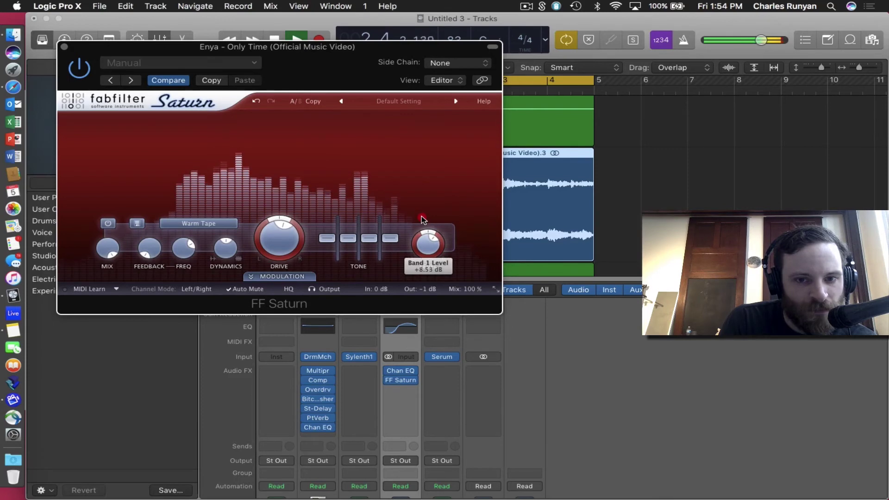
pyautogui.moveTo(422, 223); pyautogui.dragTo(420, 237)
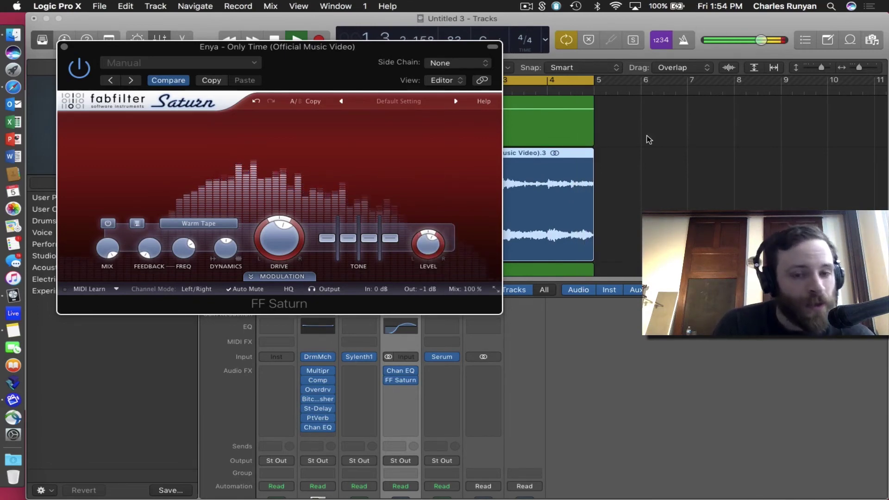
pyautogui.press('c')
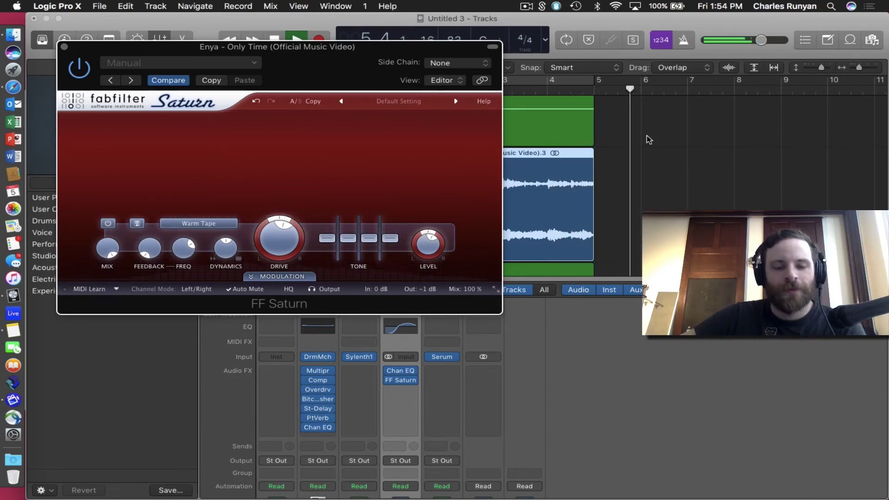
pyautogui.press('space')
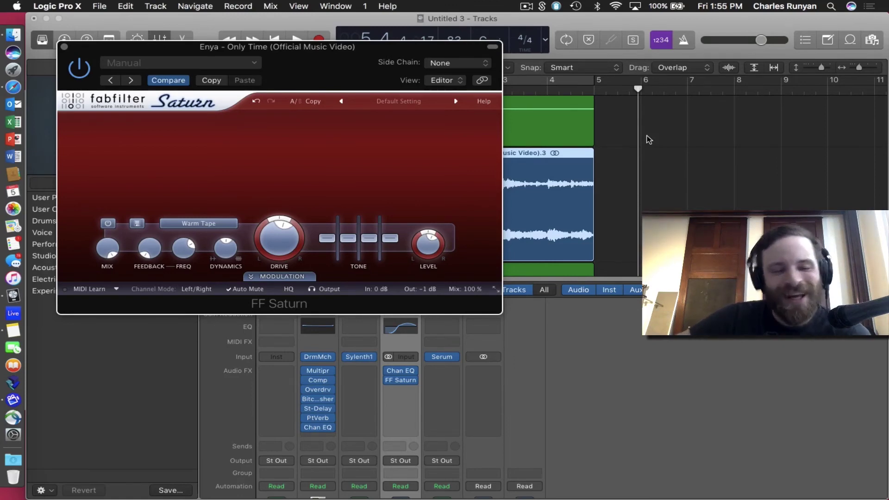
# - Close the Saturn window and enlarge the Tracks area to show all tracks down to PL Crushed Pluck
pyautogui.click(64, 47)
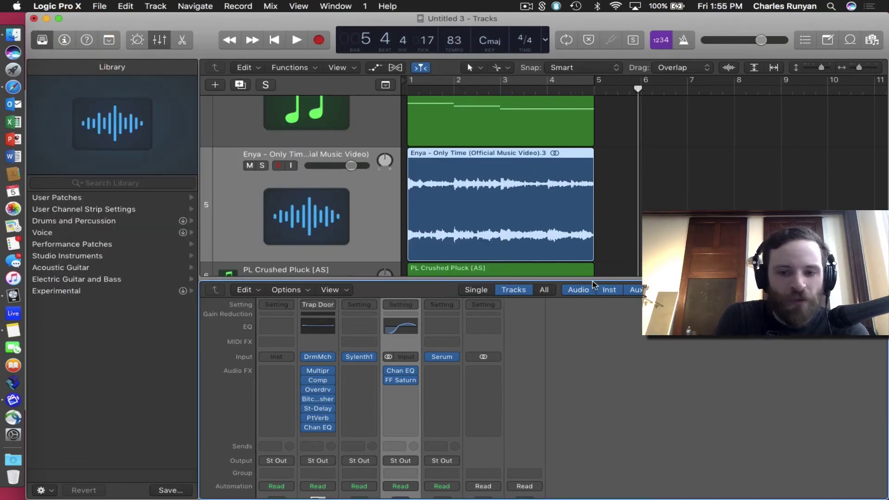
pyautogui.moveTo(594, 280); pyautogui.dragTo(596, 419)
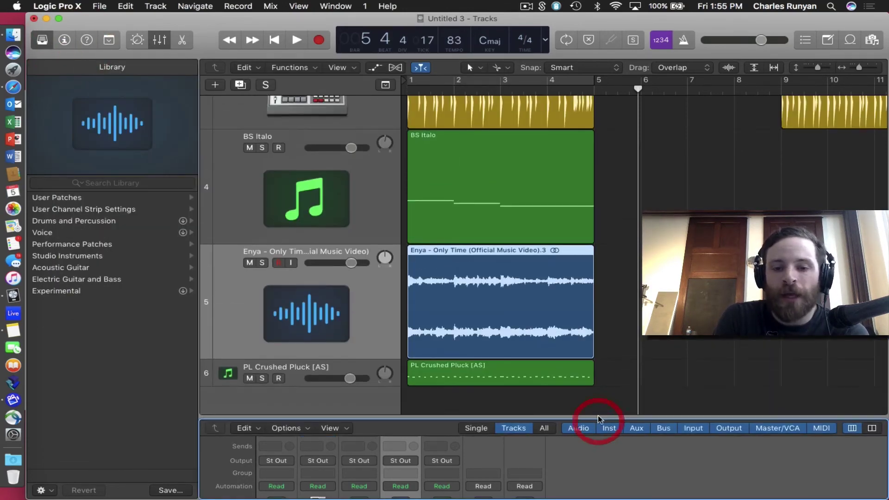
pyautogui.scroll(3, 786, 186)
pyautogui.scroll(2, 786, 187)
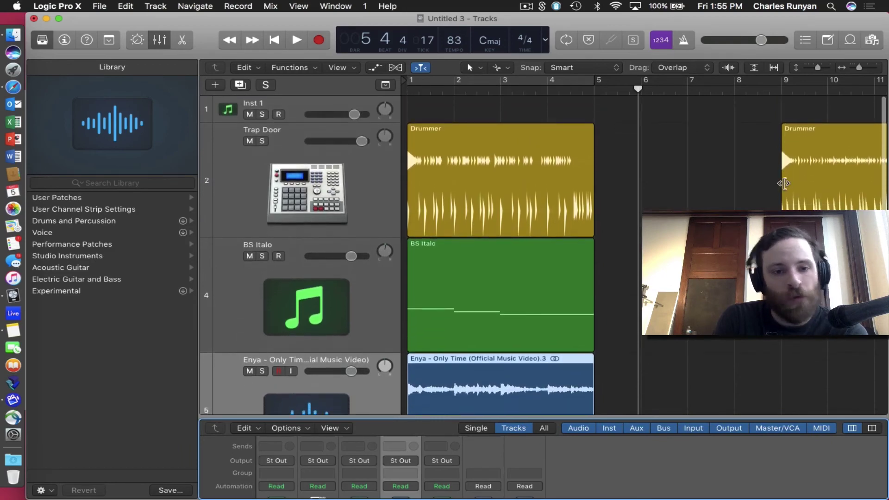
pyautogui.scroll(-3, 785, 185)
pyautogui.scroll(-2, 785, 185)
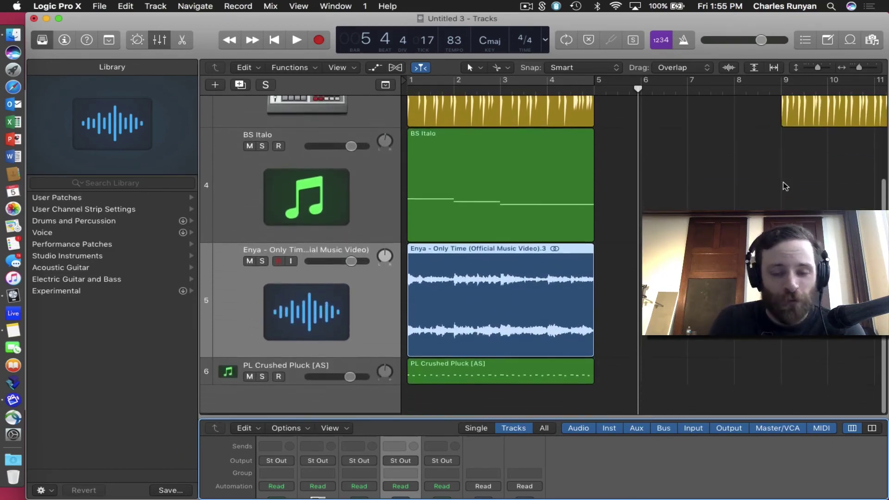